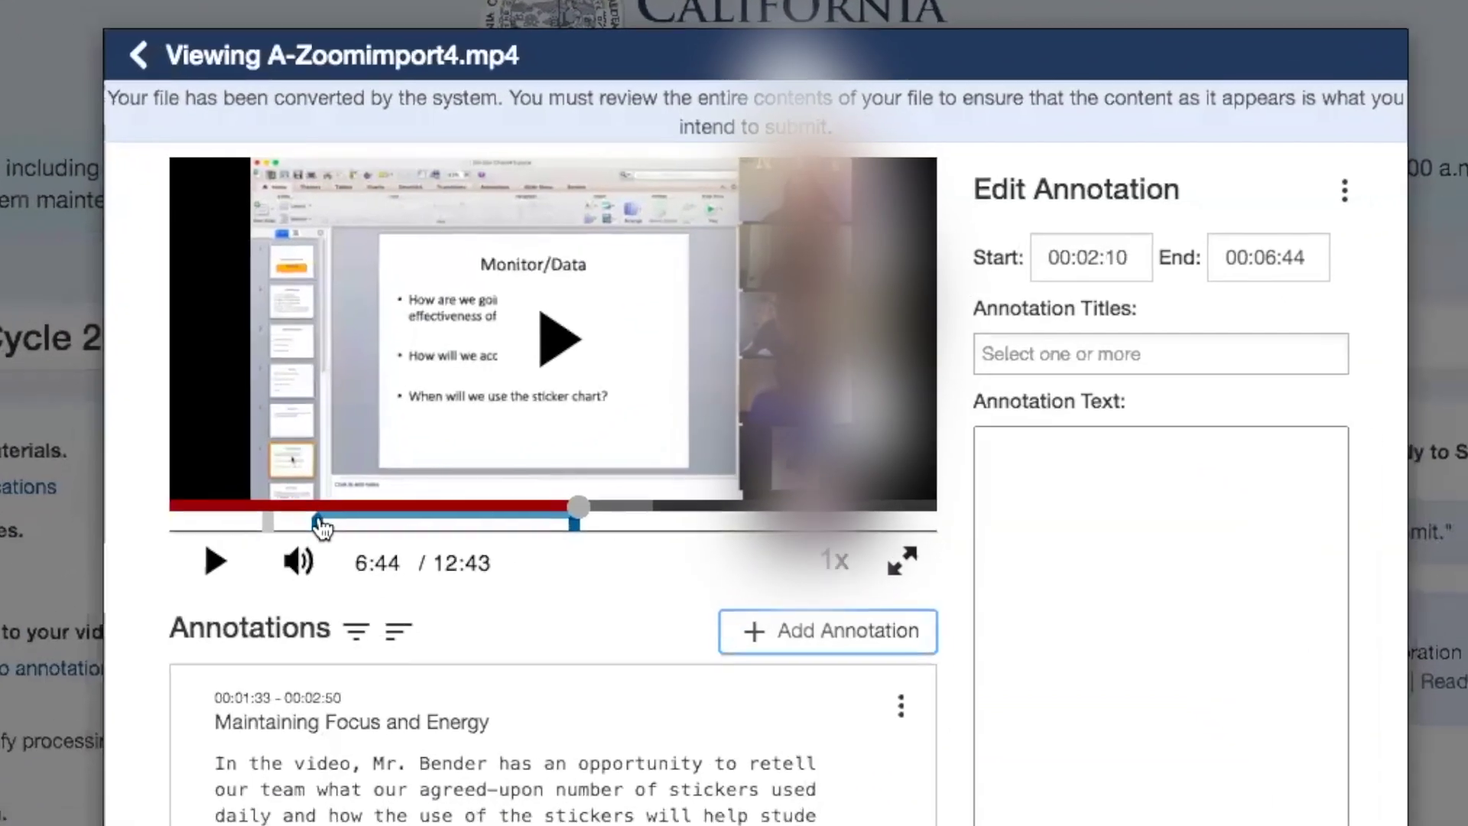
Drag the annotation's start handle to 00:04:35, keeping the end at 00:06:44.
{"action": "left_click_drag", "start_coordinate": [283, 572], "coordinate": [338, 572]}
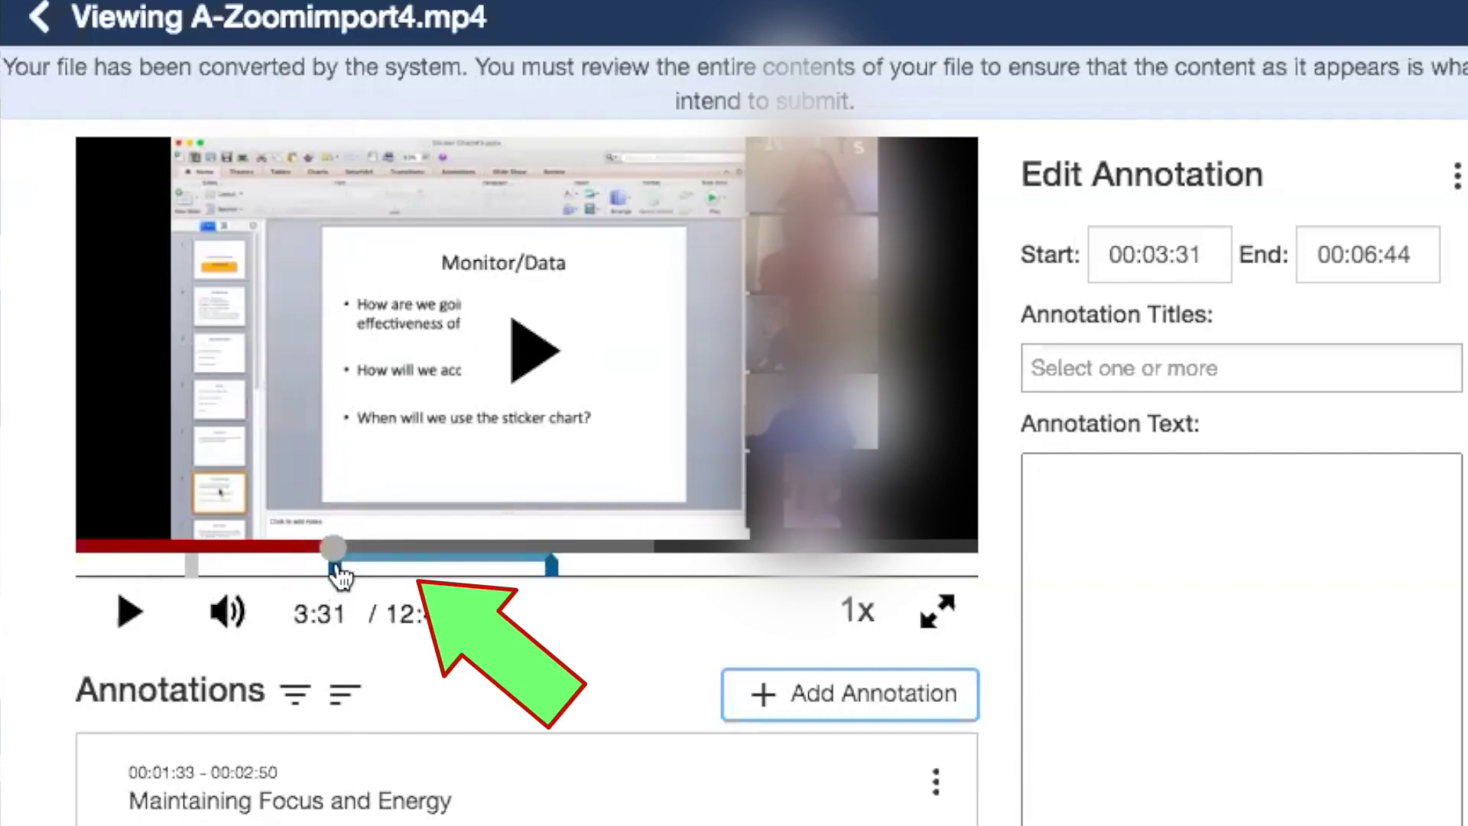
{"action": "left_click_drag", "start_coordinate": [337, 580], "coordinate": [413, 583]}
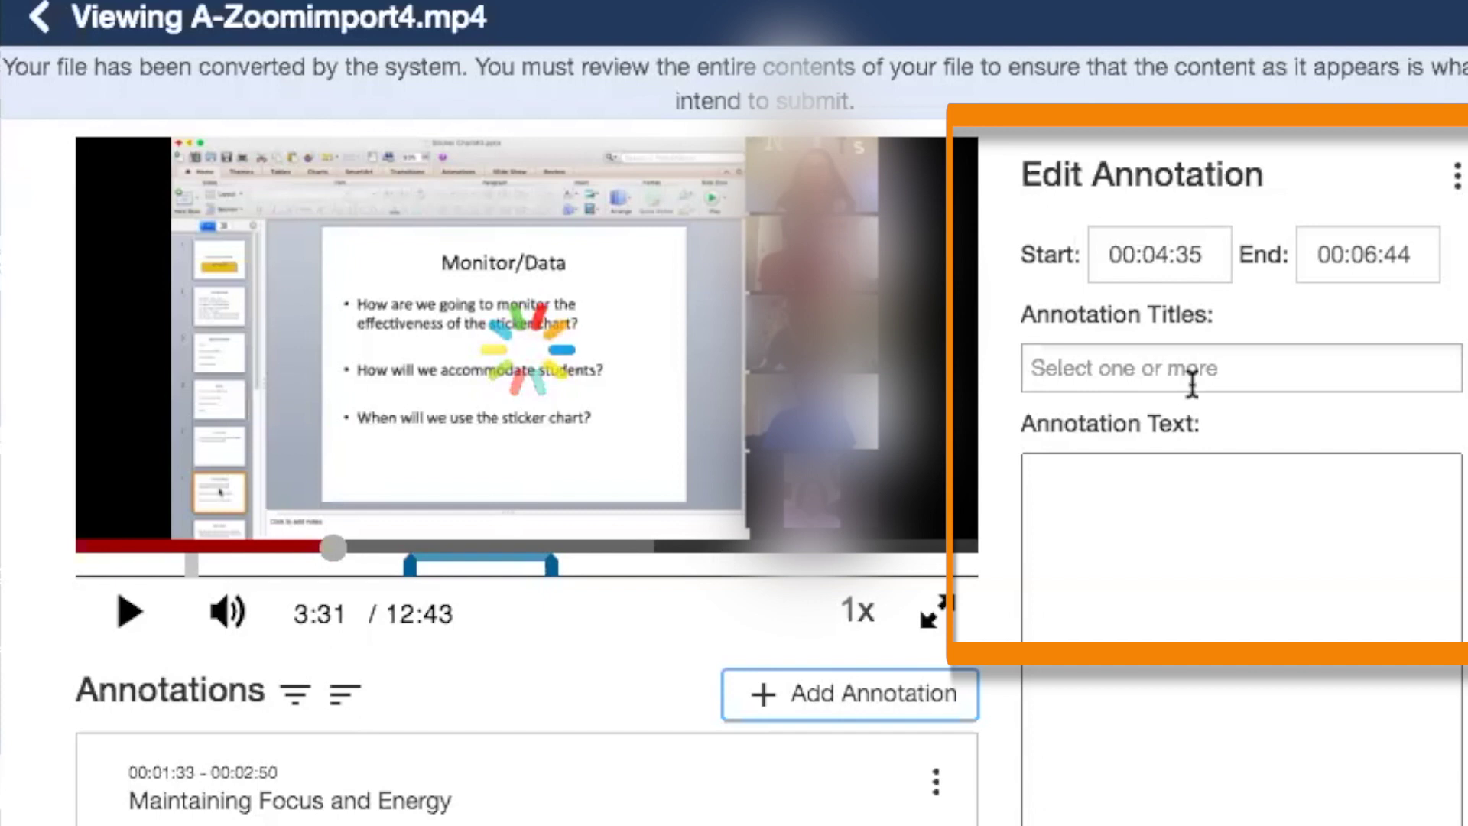
Title the annotation 'Monitoring for Progress and Next Steps' and put the cursor in its text box.
{"action": "left_click", "coordinate": [1259, 358]}
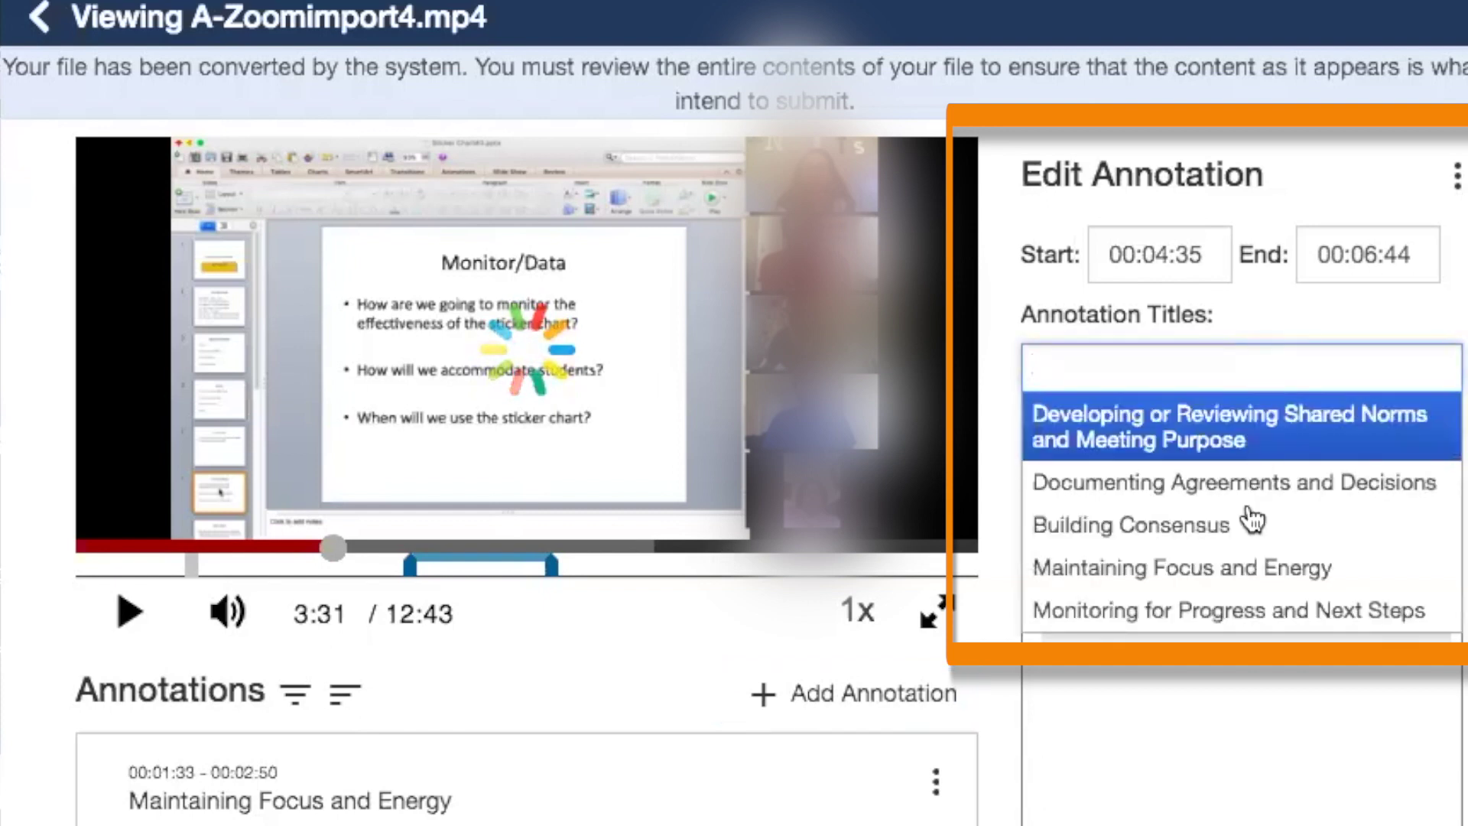
{"action": "left_click", "coordinate": [1254, 616]}
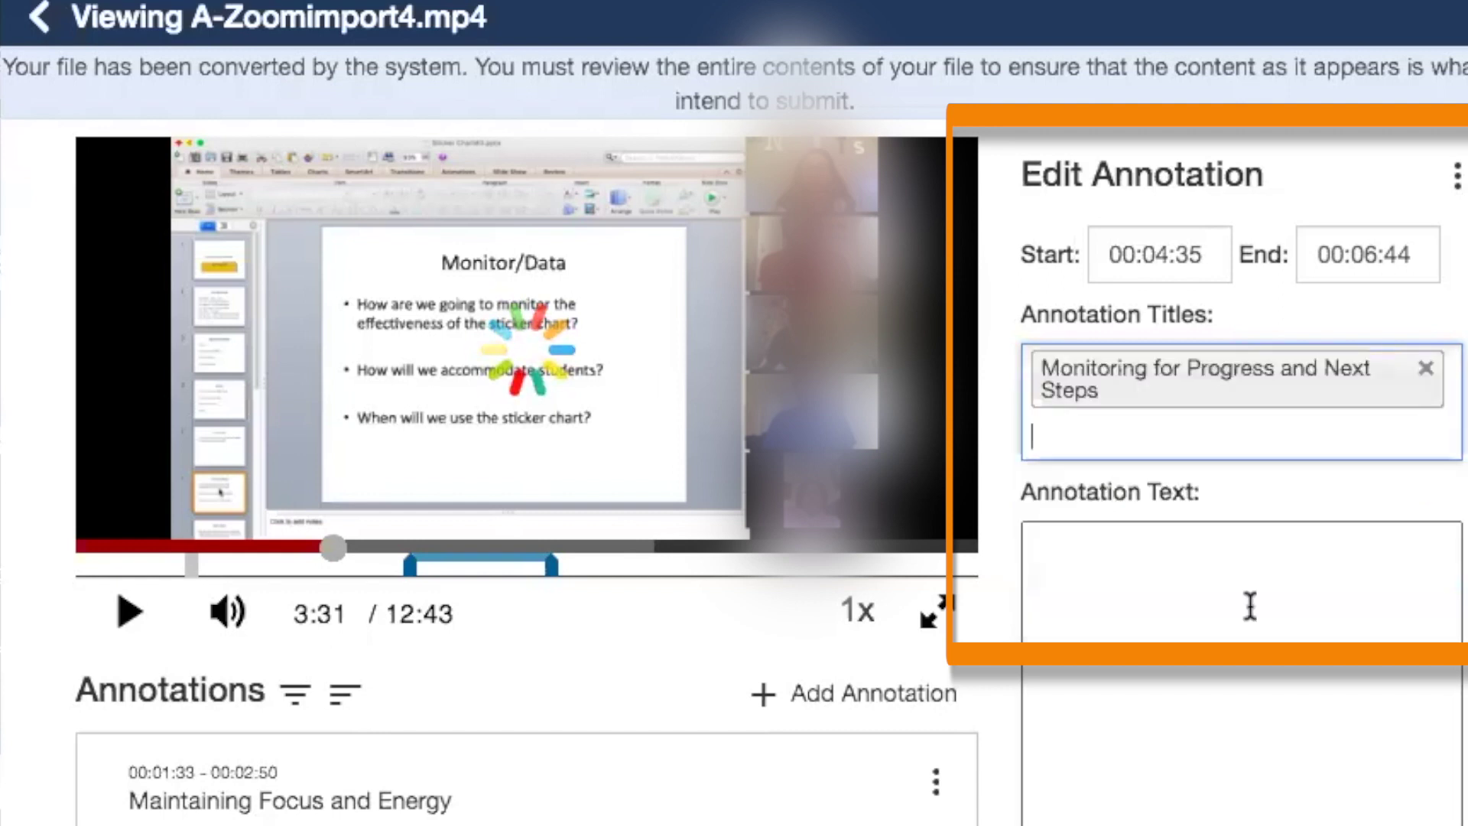
{"action": "left_click", "coordinate": [1250, 606]}
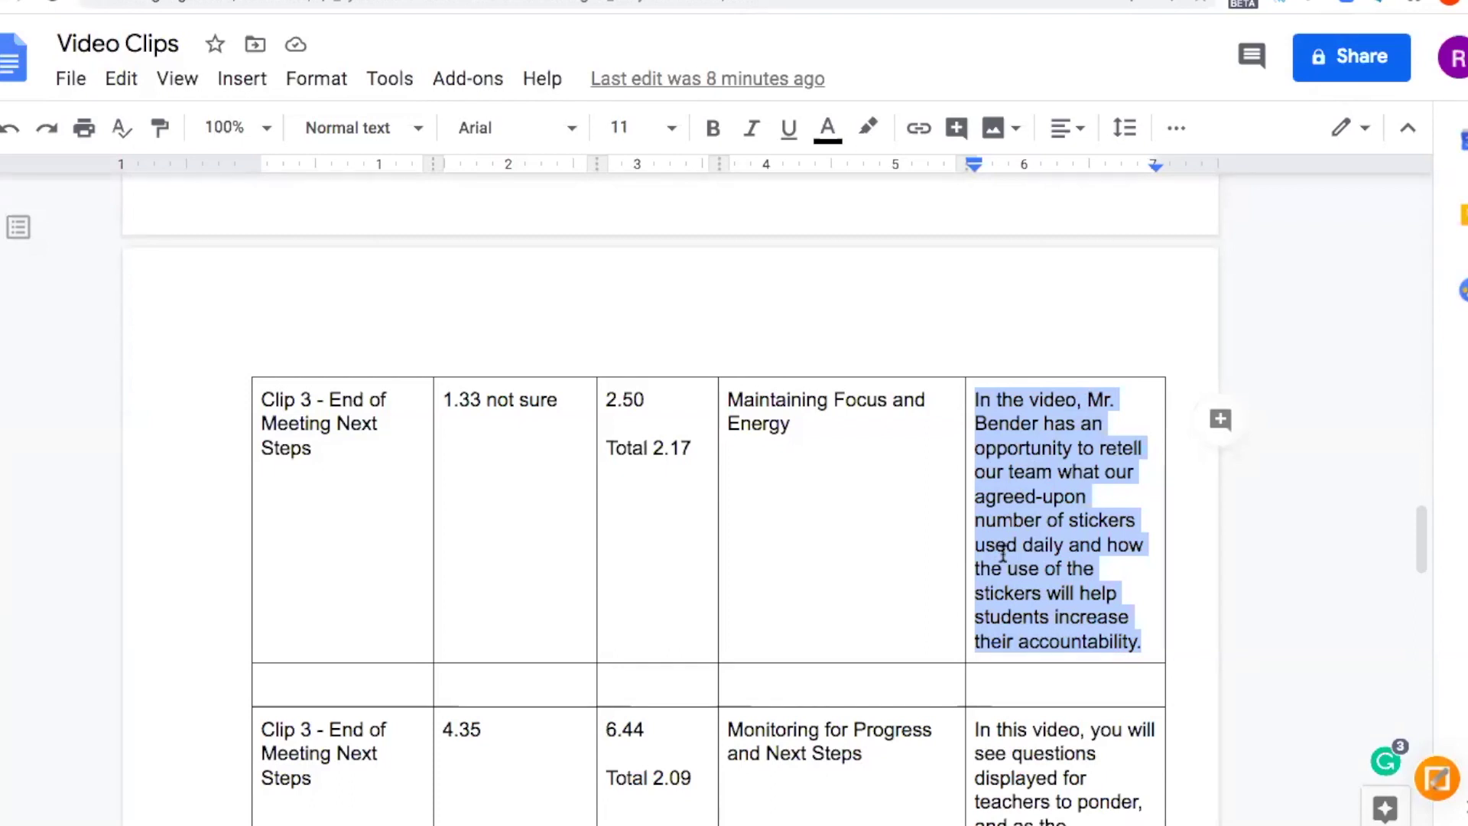
Select the whole description in the Clip 3 (4.35–6.44) row of the Video Clips doc.
{"action": "scroll", "coordinate": [1003, 552], "scroll_direction": "down", "scroll_amount": 6}
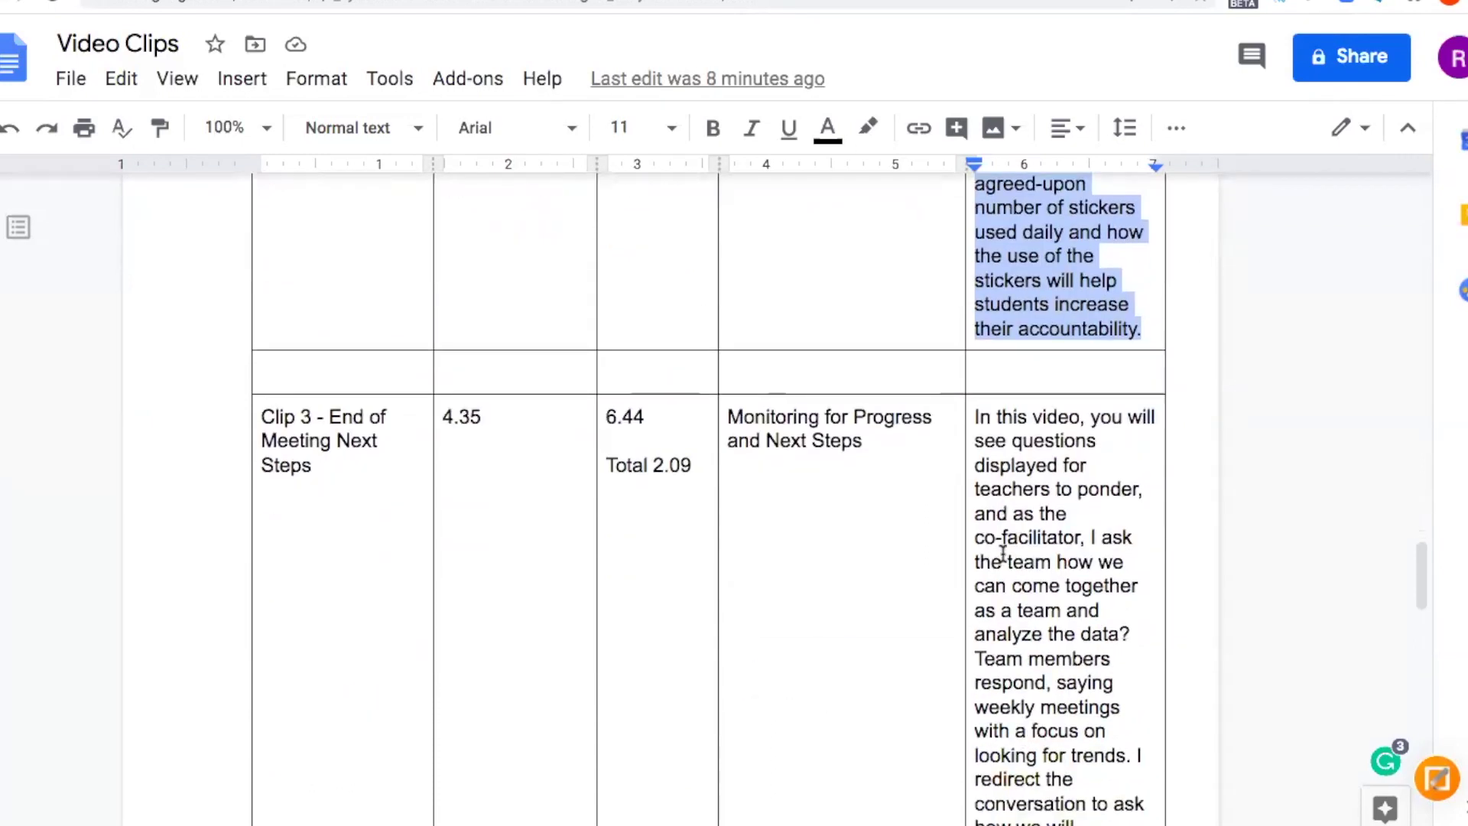
{"action": "scroll", "coordinate": [1002, 552], "scroll_direction": "down", "scroll_amount": 1}
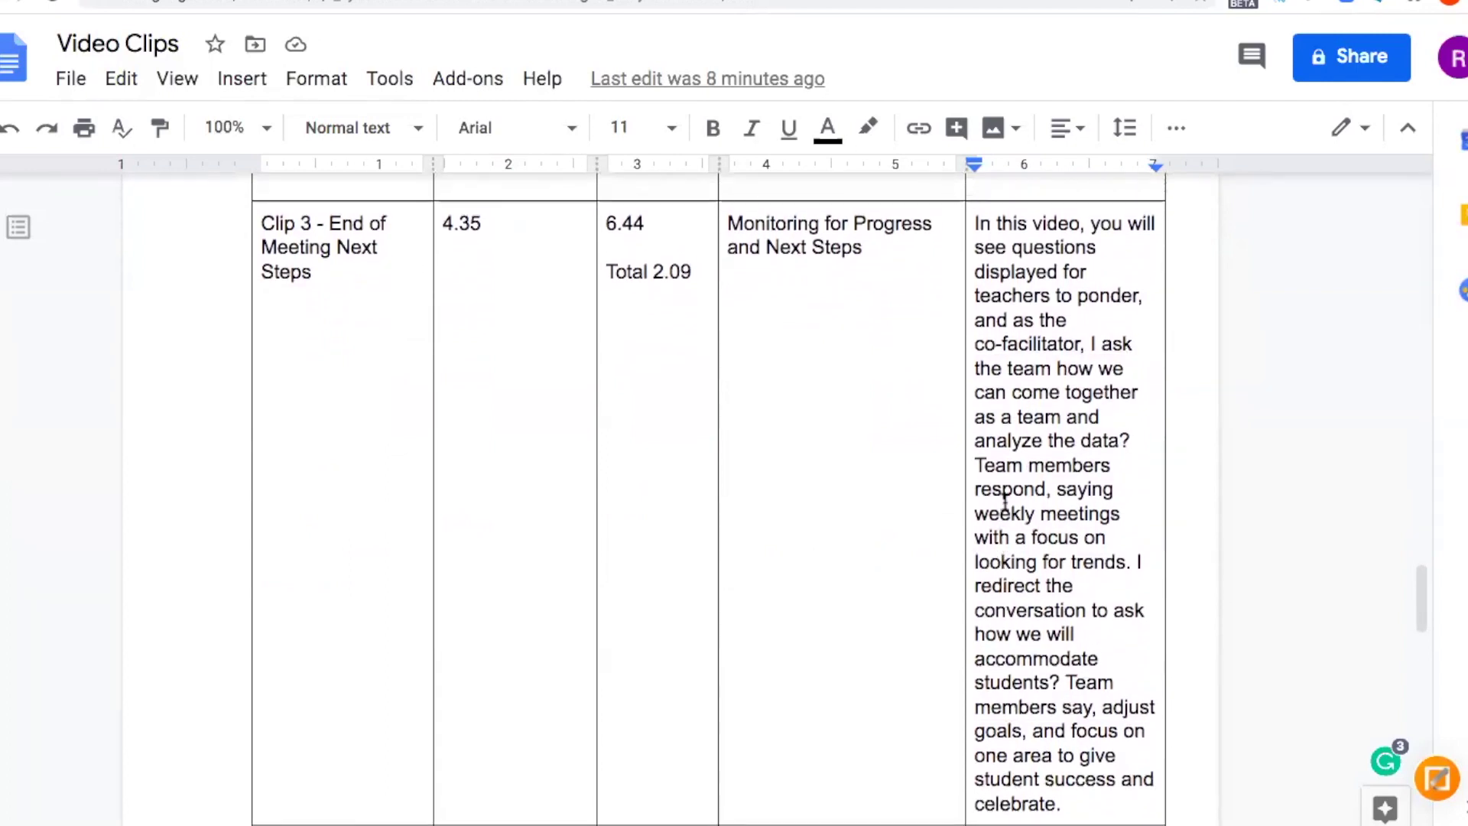
{"action": "left_click_drag", "start_coordinate": [972, 222], "coordinate": [1095, 799]}
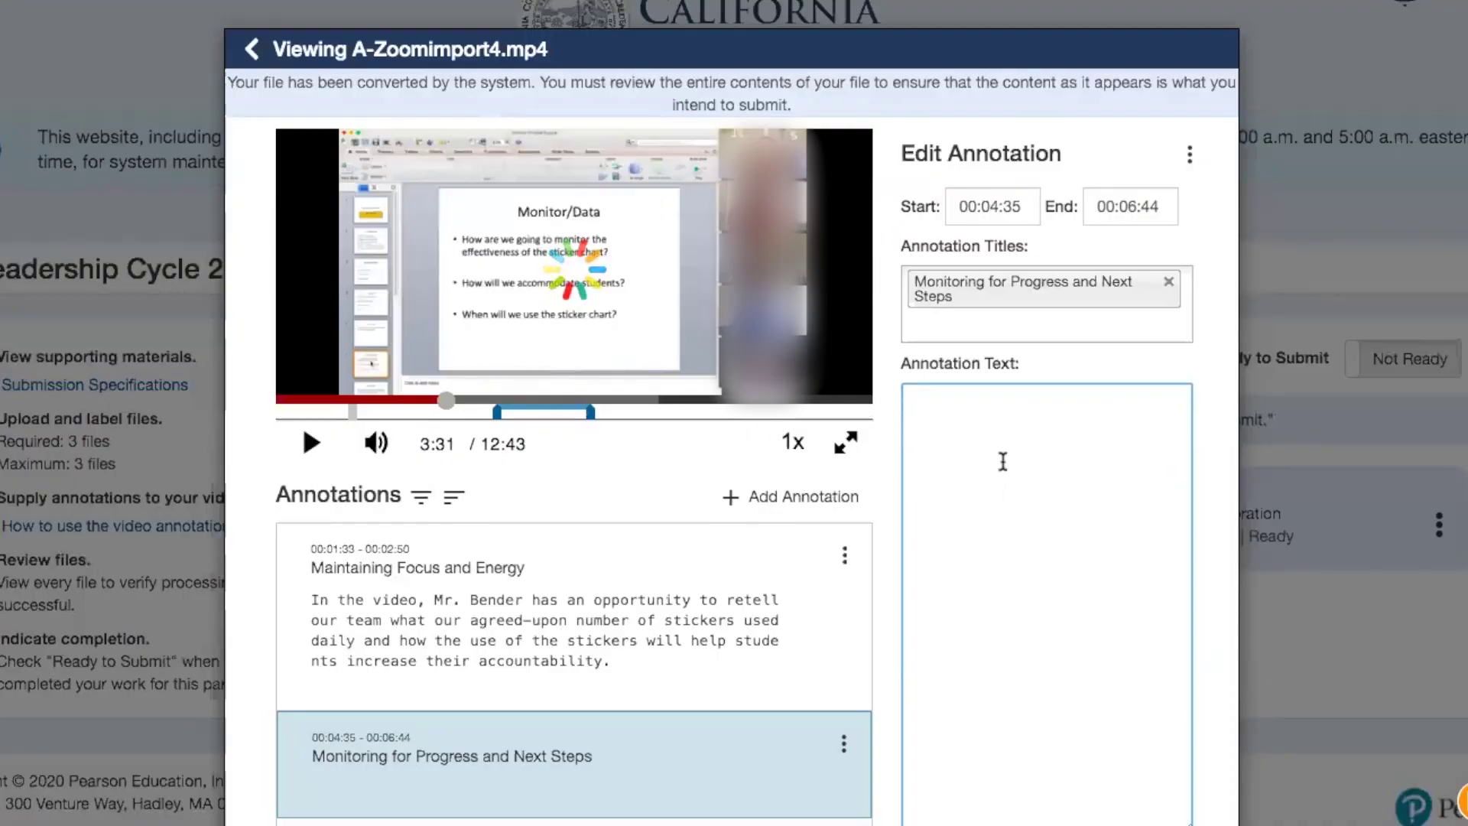
Paste the copied clip description into the annotation text and save the annotation.
{"action": "type", "text": "In this video, you will see questions displayed for teachers to ponder, and as the co-facilitator, I ask the team how we can come together as a team and analyze the data? Team members respond, saying weekly meetings with a focus on looking for trends. I redirect the conversation to ask how we will accommodate students? Team members say, adjust goals, and focus on one area to give student success and celebrate."}
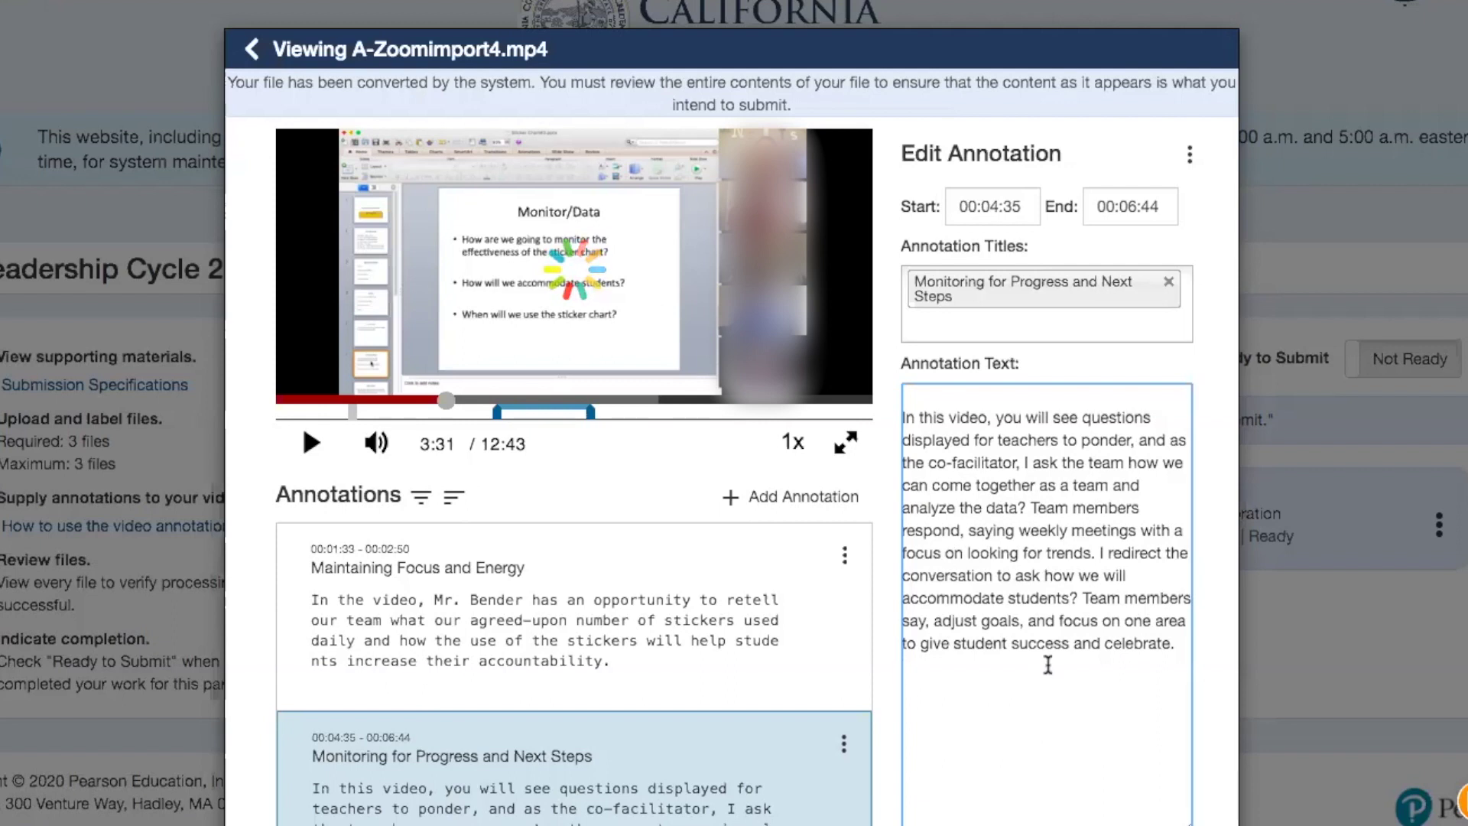
{"action": "scroll", "coordinate": [1048, 665], "scroll_direction": "down", "scroll_amount": 1}
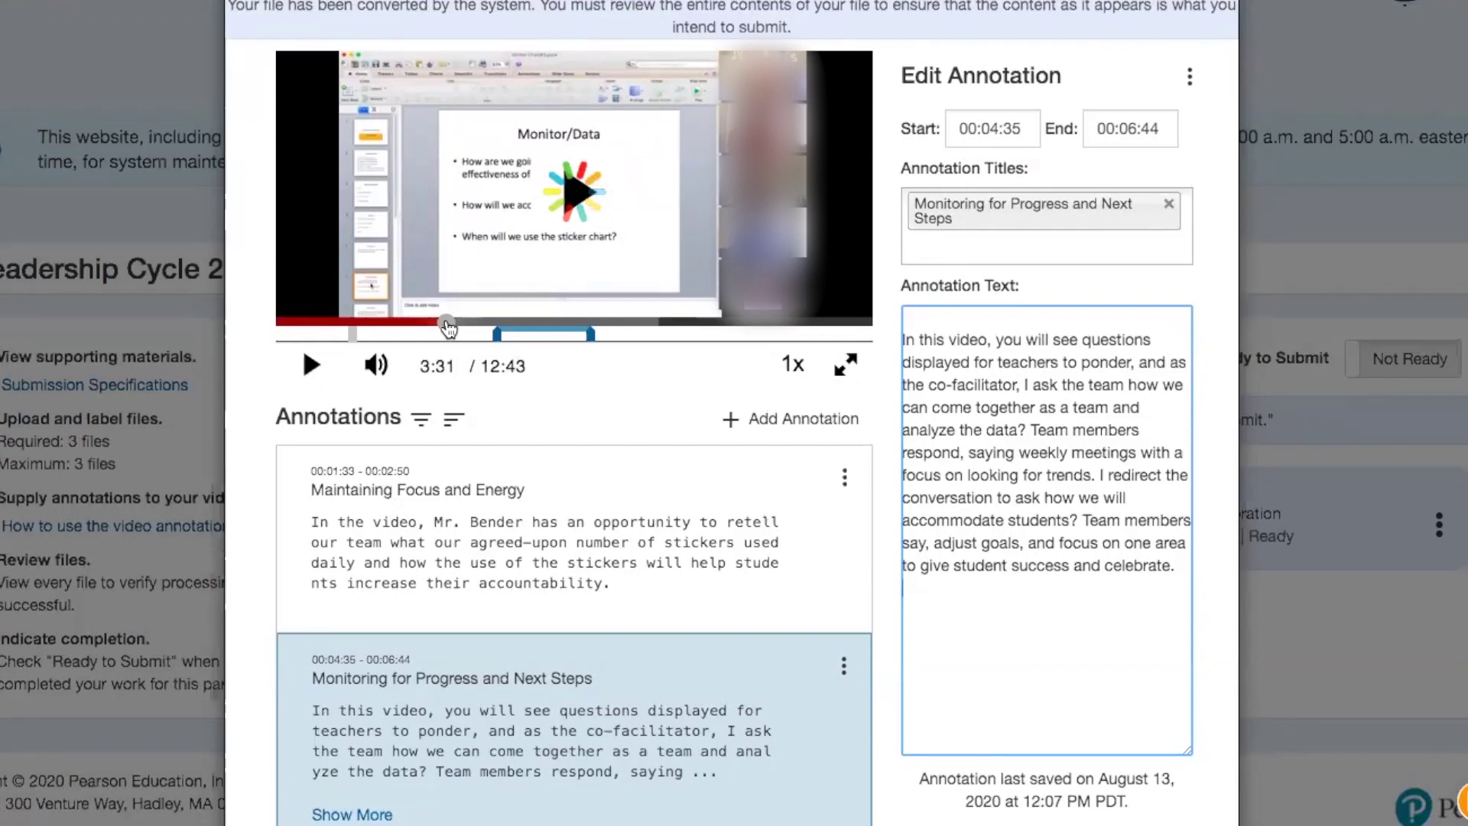
{"action": "left_click_drag", "start_coordinate": [448, 327], "coordinate": [592, 329]}
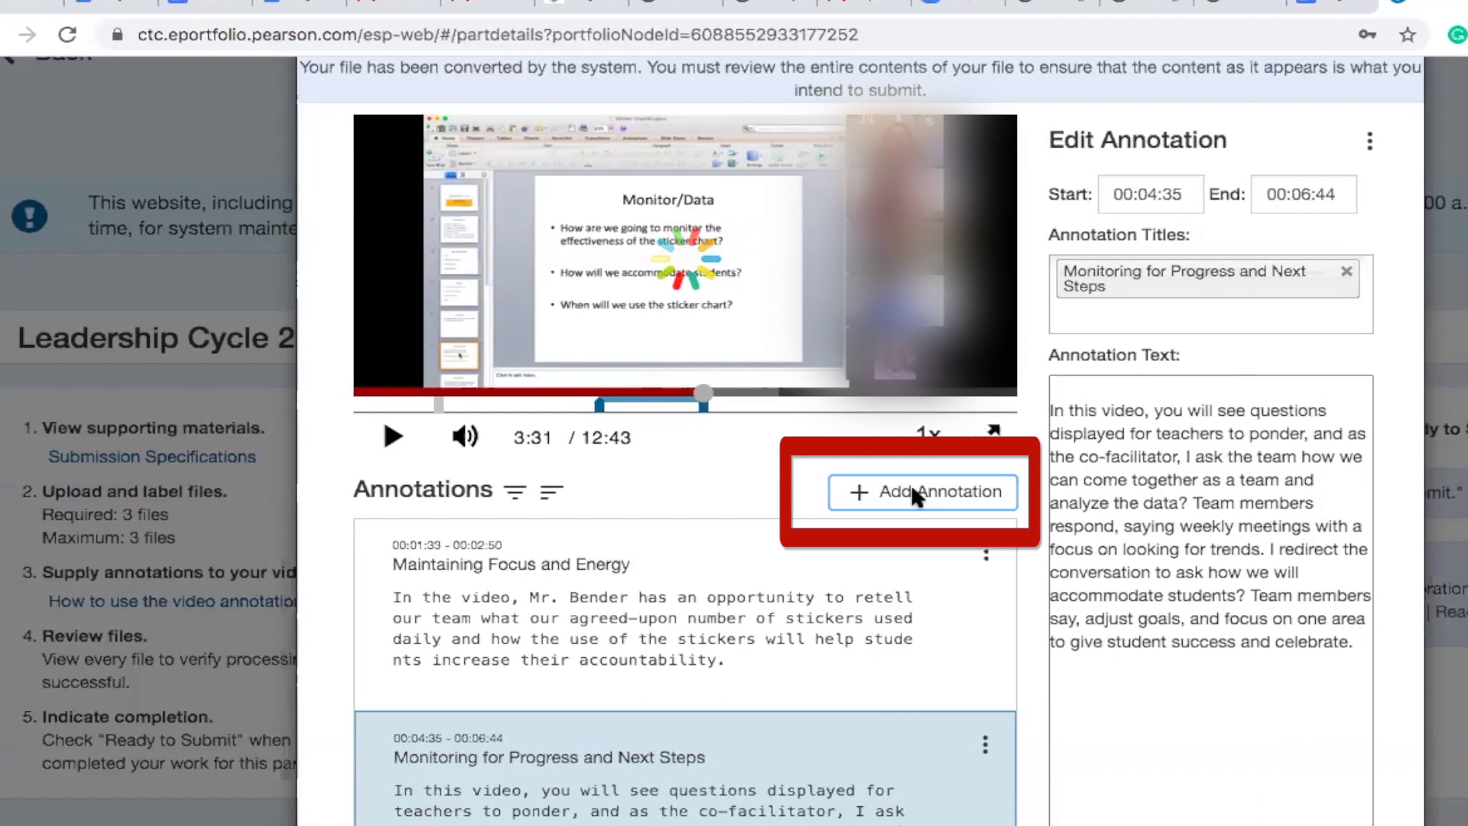
Add a third blank annotation, which defaults to 00:04:35–00:04:45.
{"action": "left_click", "coordinate": [918, 495]}
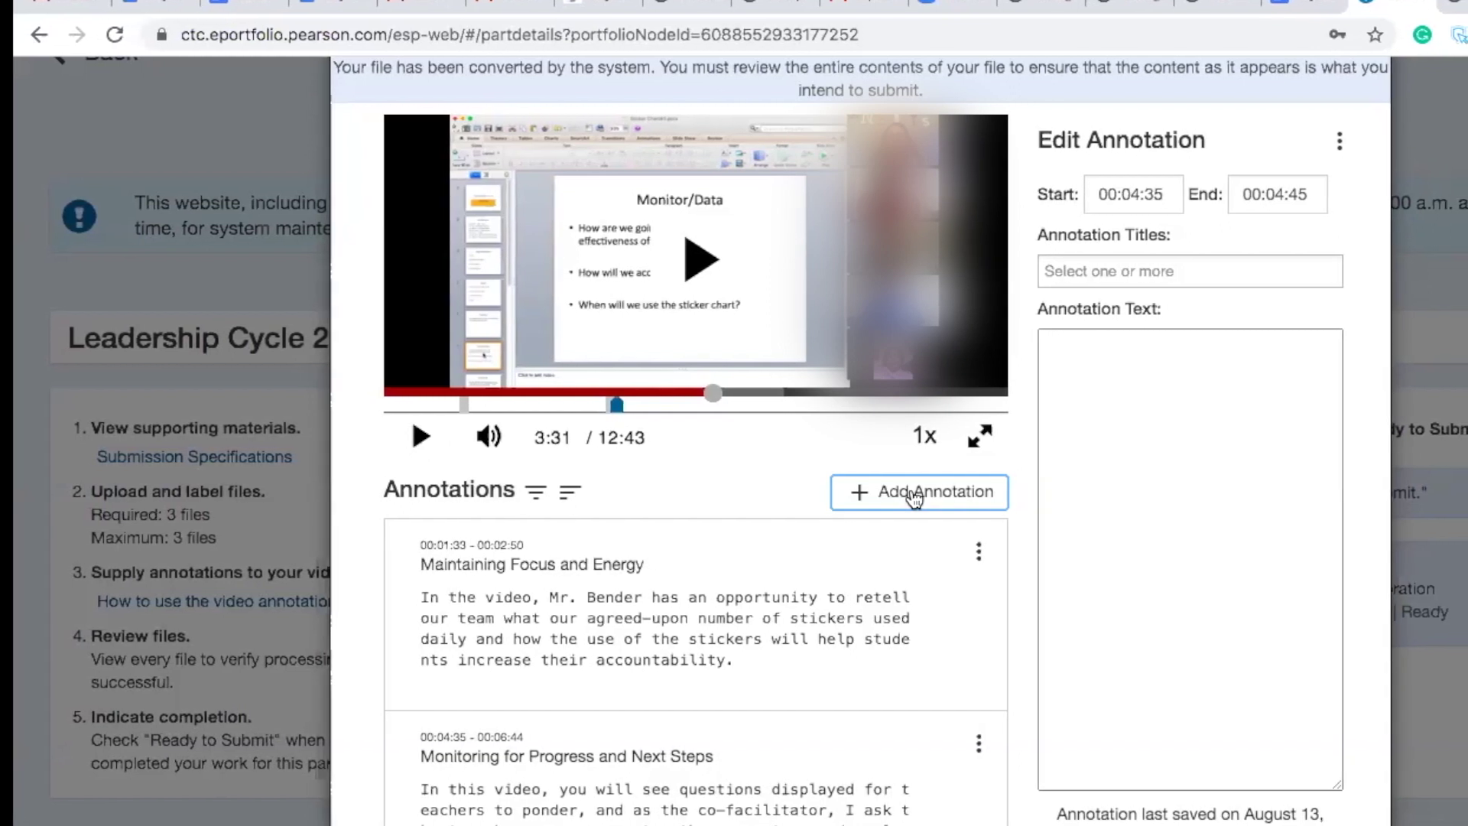
{"action": "scroll", "coordinate": [916, 497], "scroll_direction": "down", "scroll_amount": 1}
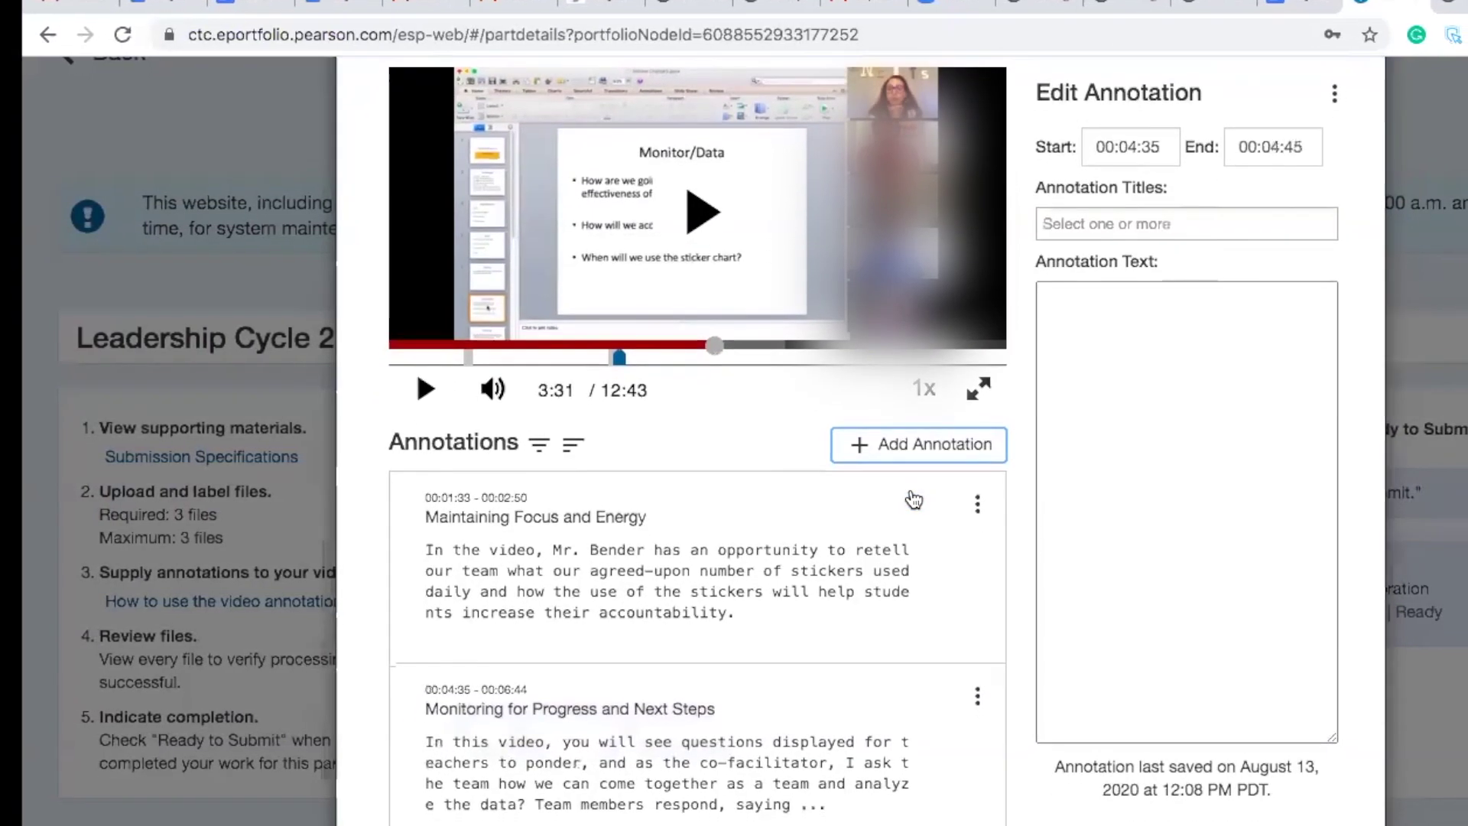
{"action": "scroll", "coordinate": [913, 499], "scroll_direction": "up", "scroll_amount": 1}
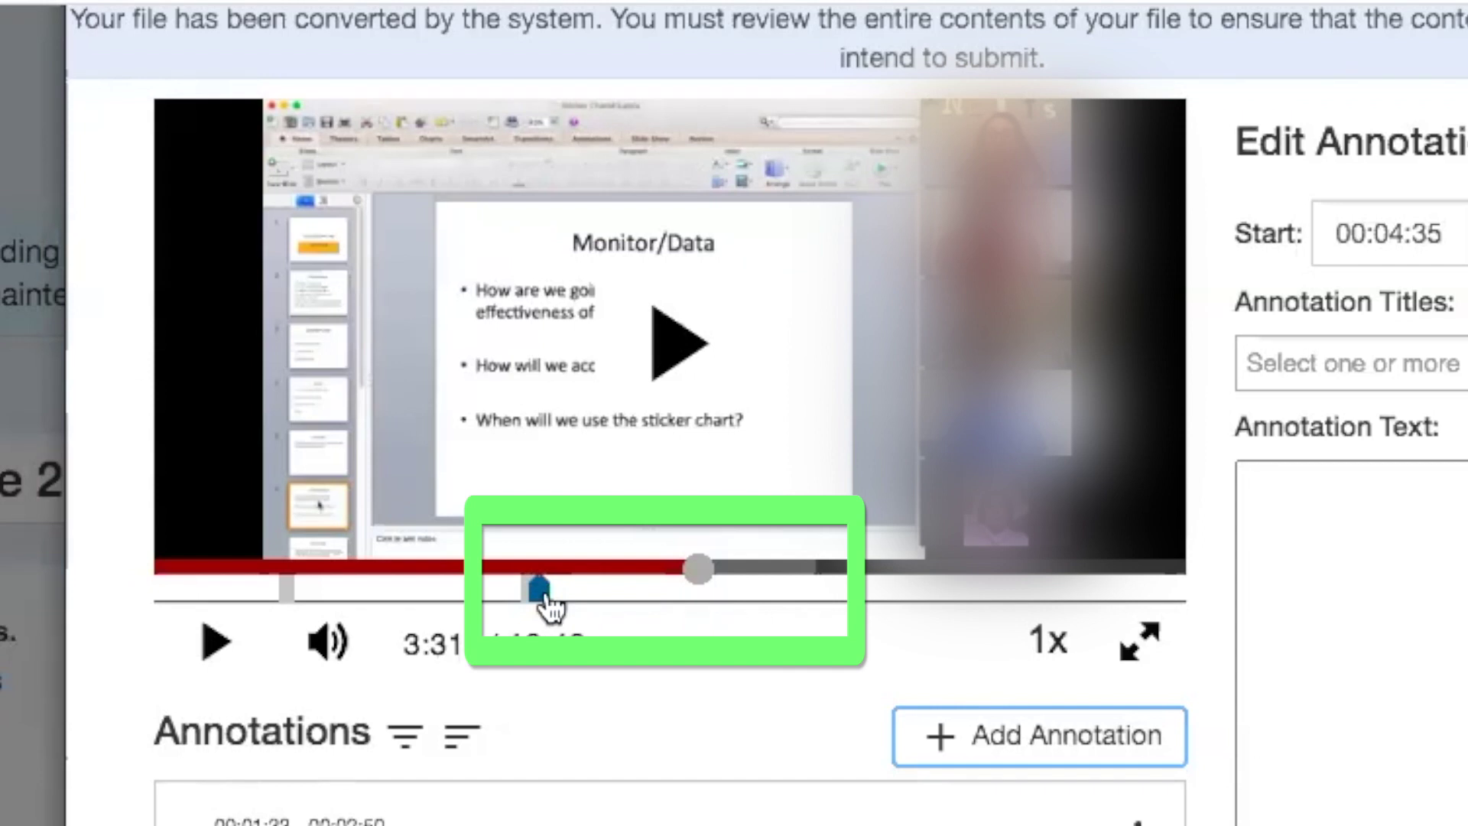
Set the new annotation's end to 00:12:35 and move its start to about 00:12:18.
{"action": "mouse_move", "coordinate": [553, 590]}
{"action": "left_mouse_down"}
{"action": "mouse_move", "coordinate": [991, 592]}
{"action": "mouse_move", "coordinate": [951, 579]}
{"action": "mouse_move", "coordinate": [965, 579]}
{"action": "left_mouse_up"}
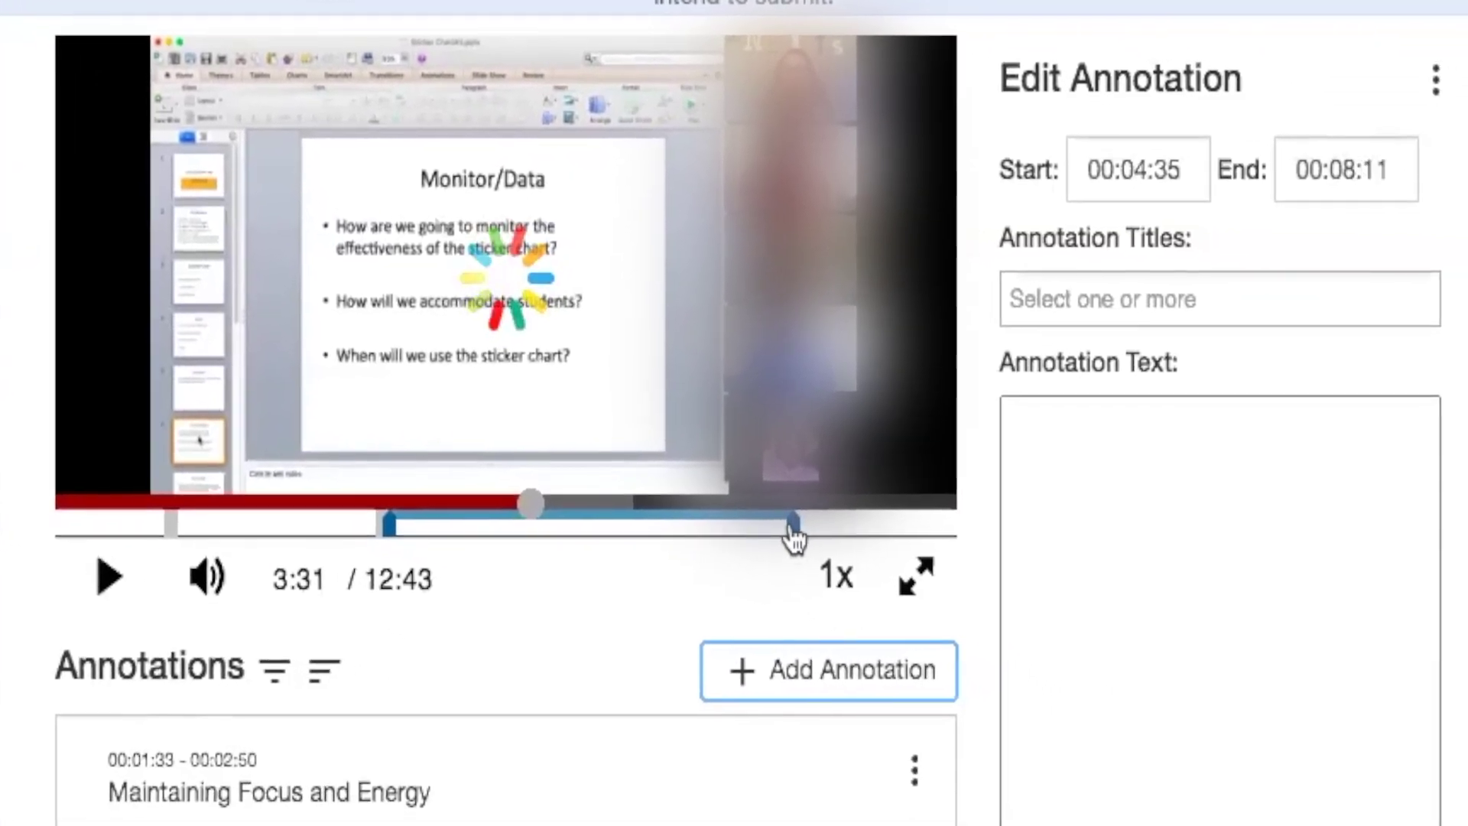
{"action": "left_click_drag", "start_coordinate": [793, 539], "coordinate": [934, 539]}
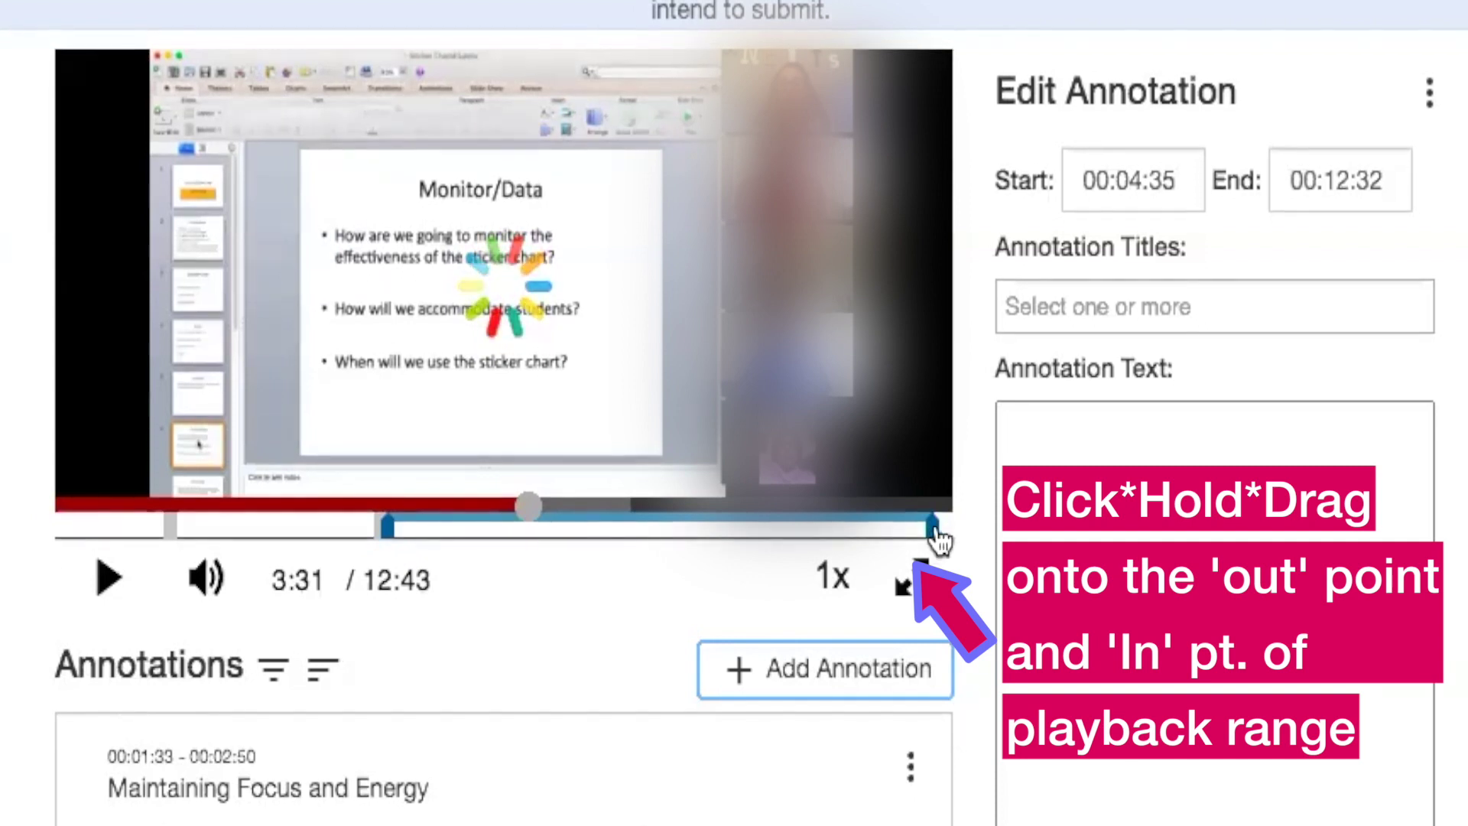
{"action": "left_click_drag", "start_coordinate": [944, 535], "coordinate": [947, 537]}
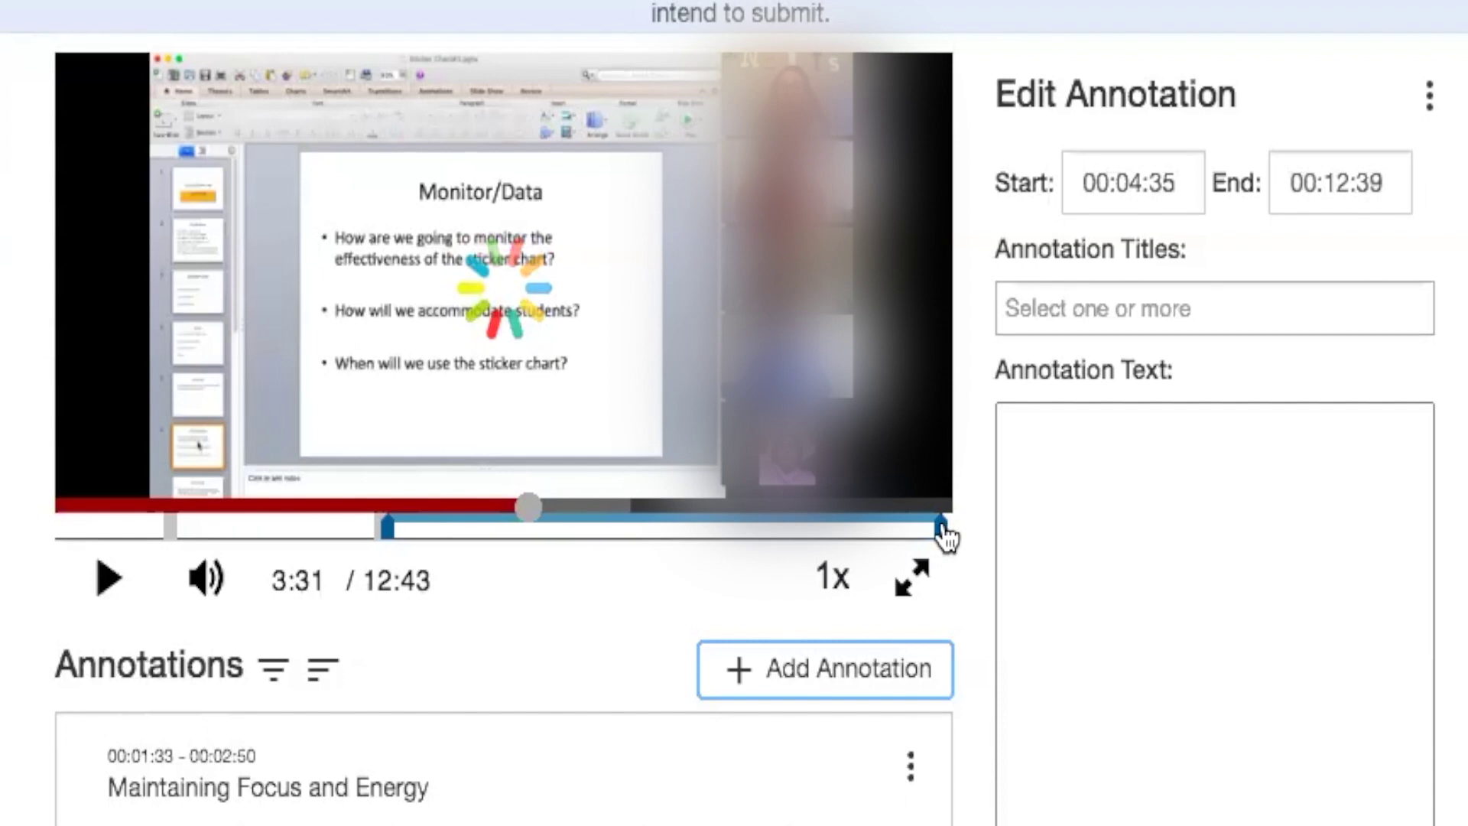
{"action": "left_click_drag", "start_coordinate": [946, 536], "coordinate": [942, 538]}
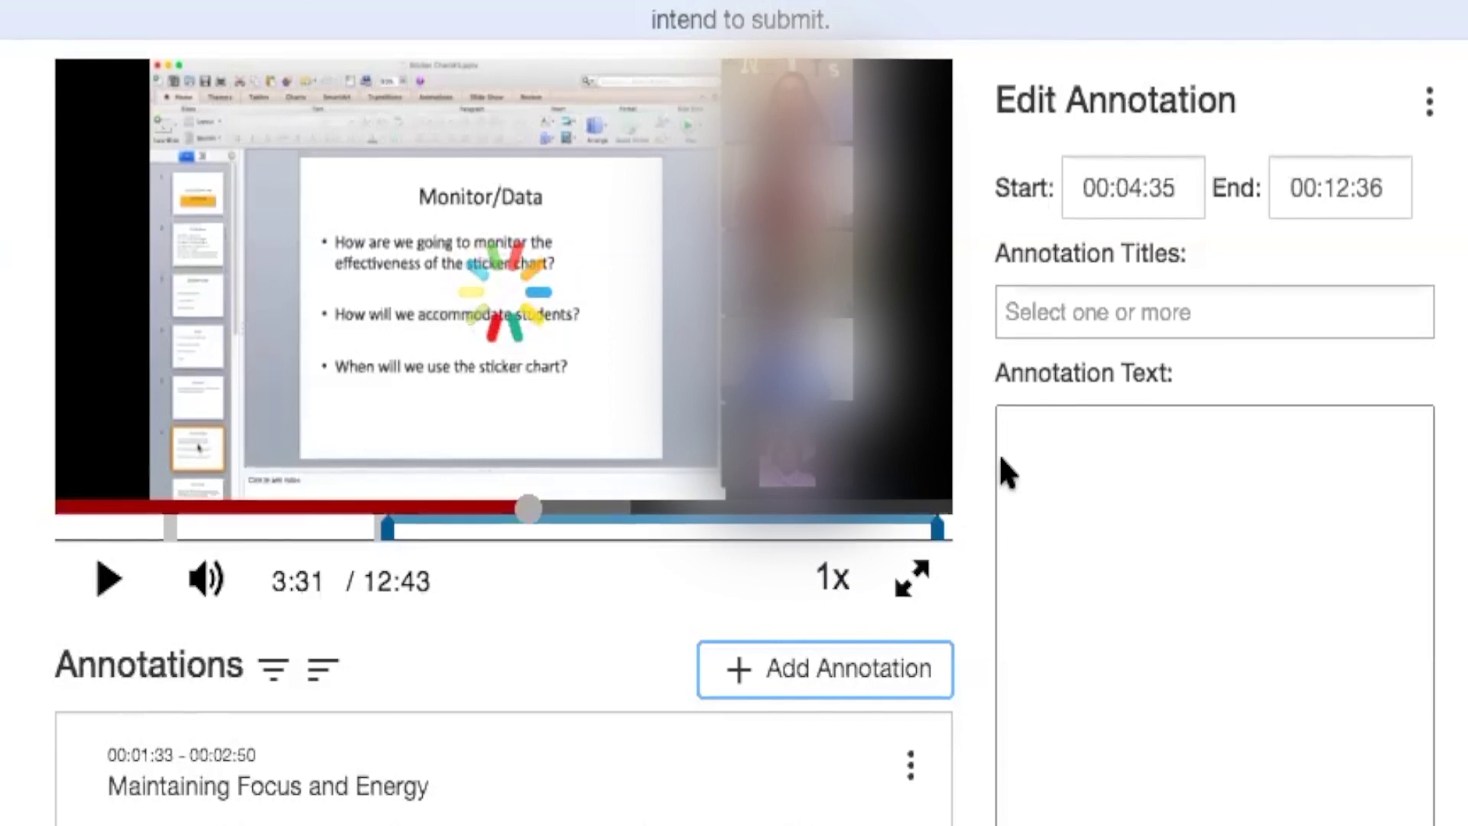
{"action": "left_click", "coordinate": [1370, 184]}
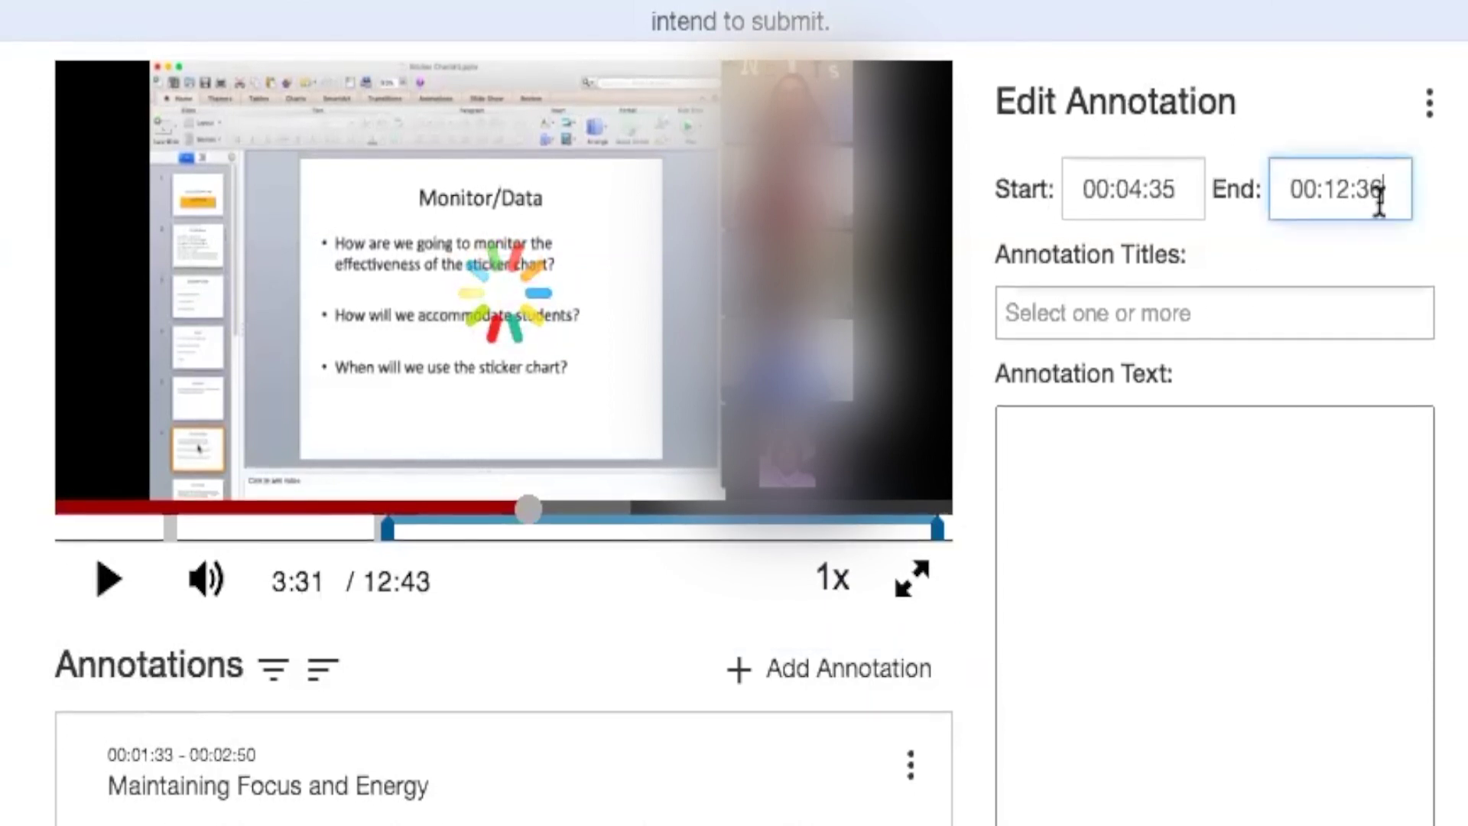
{"action": "key", "text": "BackSpace"}
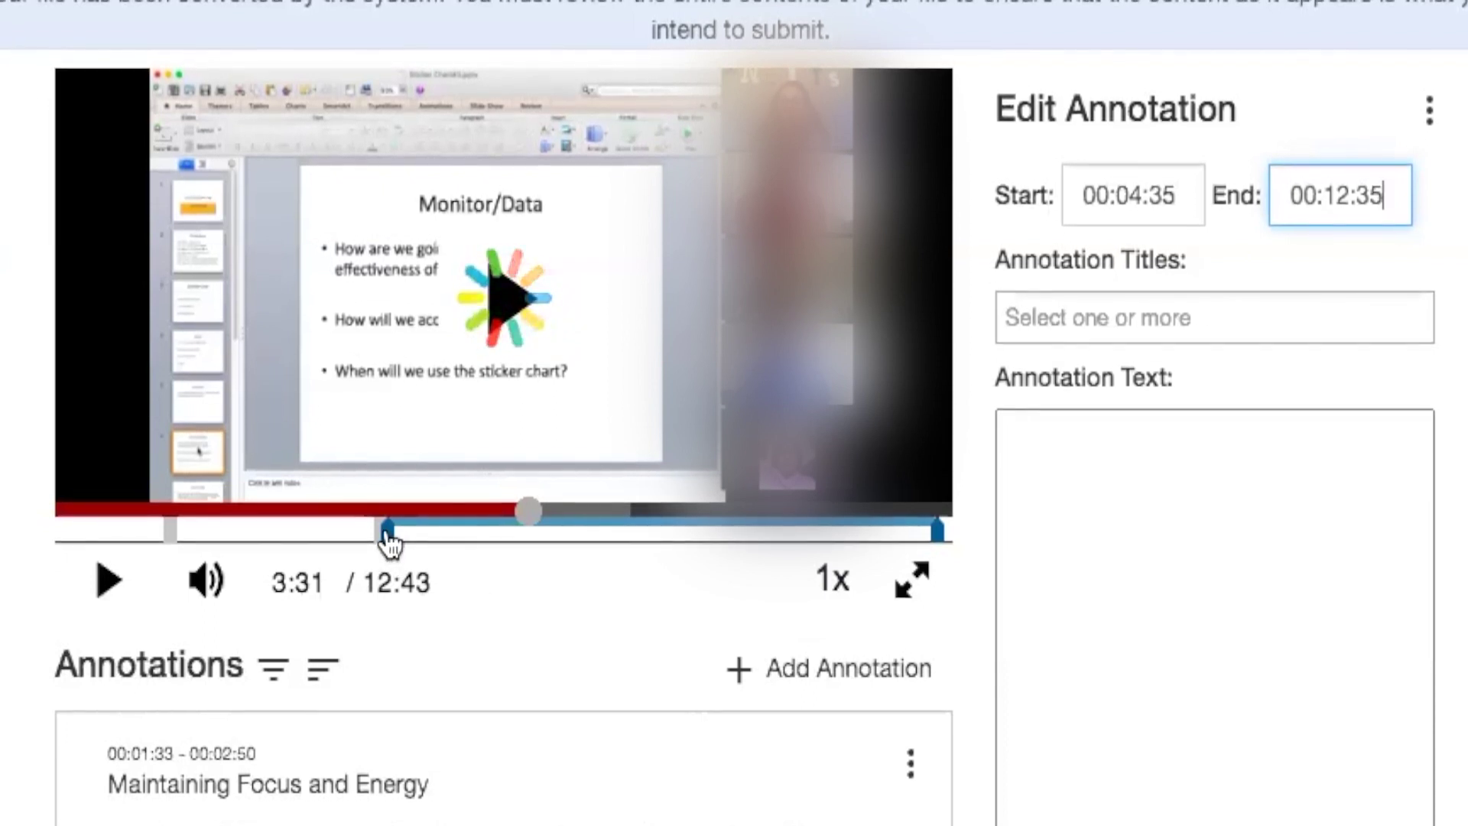
{"action": "left_click_drag", "start_coordinate": [386, 535], "coordinate": [731, 541]}
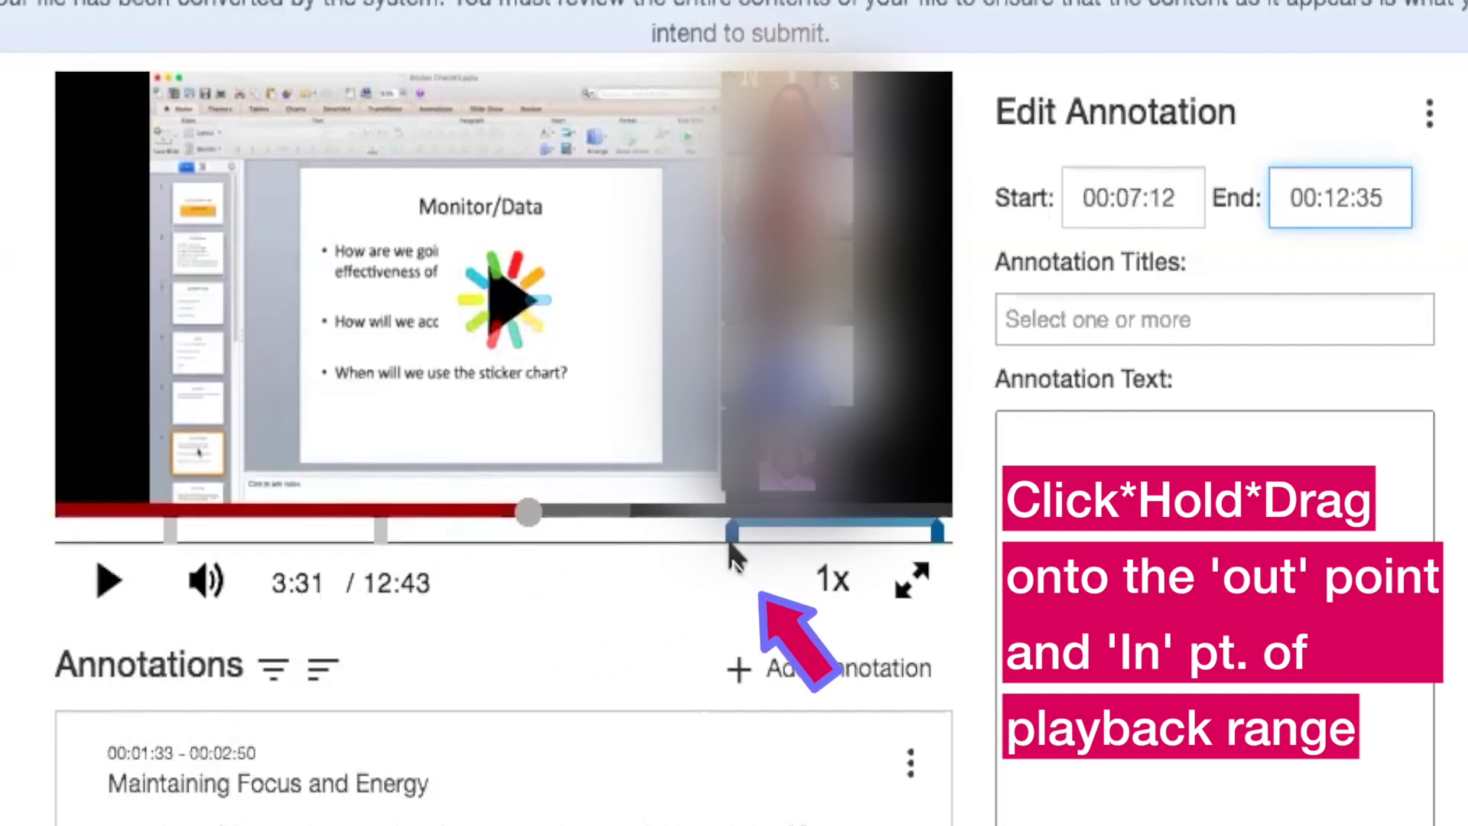
{"action": "left_click_drag", "start_coordinate": [730, 555], "coordinate": [928, 548]}
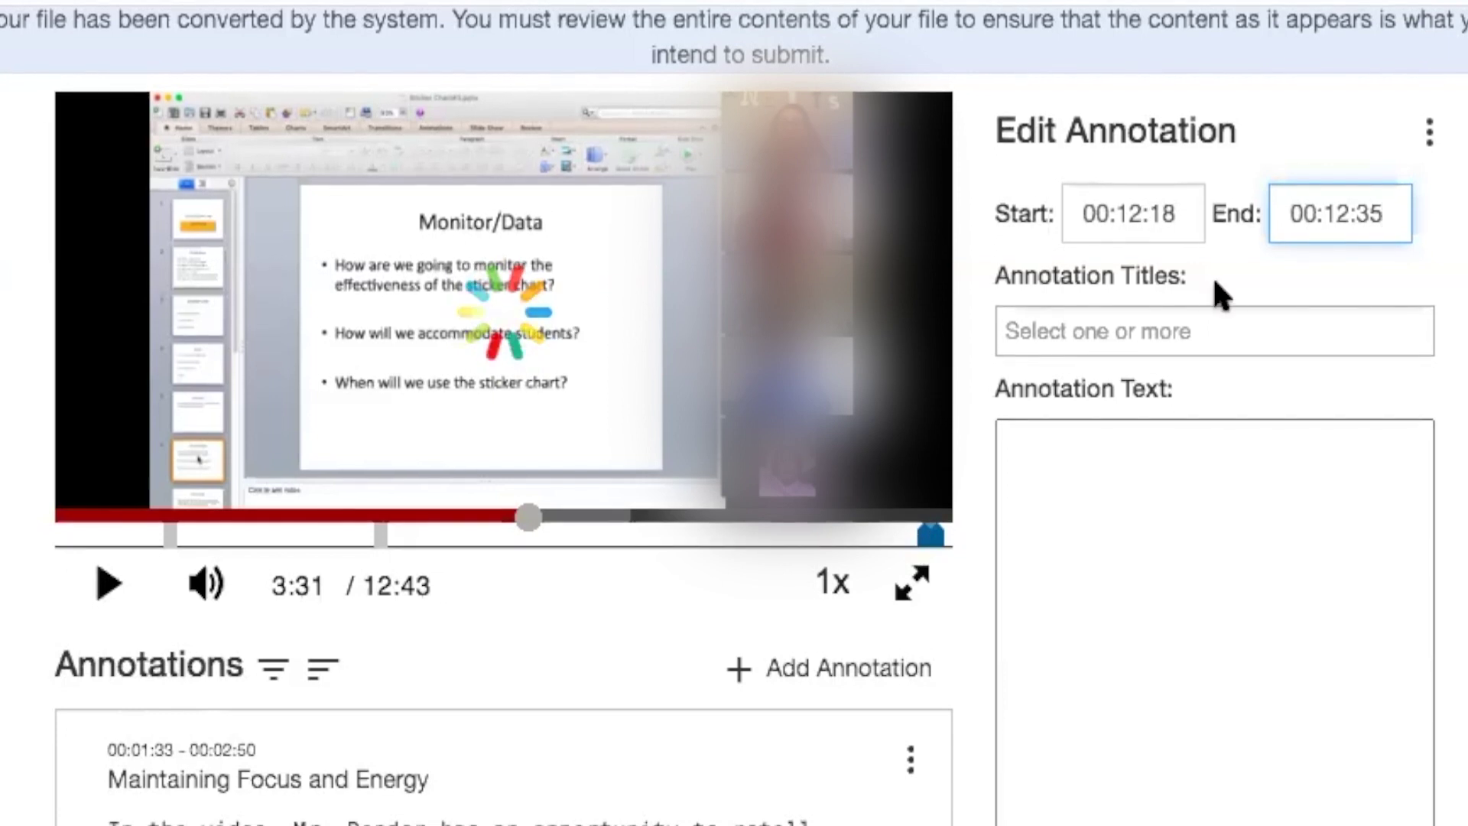
Correct the annotation's start time to 00:12:17.
{"action": "left_click", "coordinate": [1172, 211]}
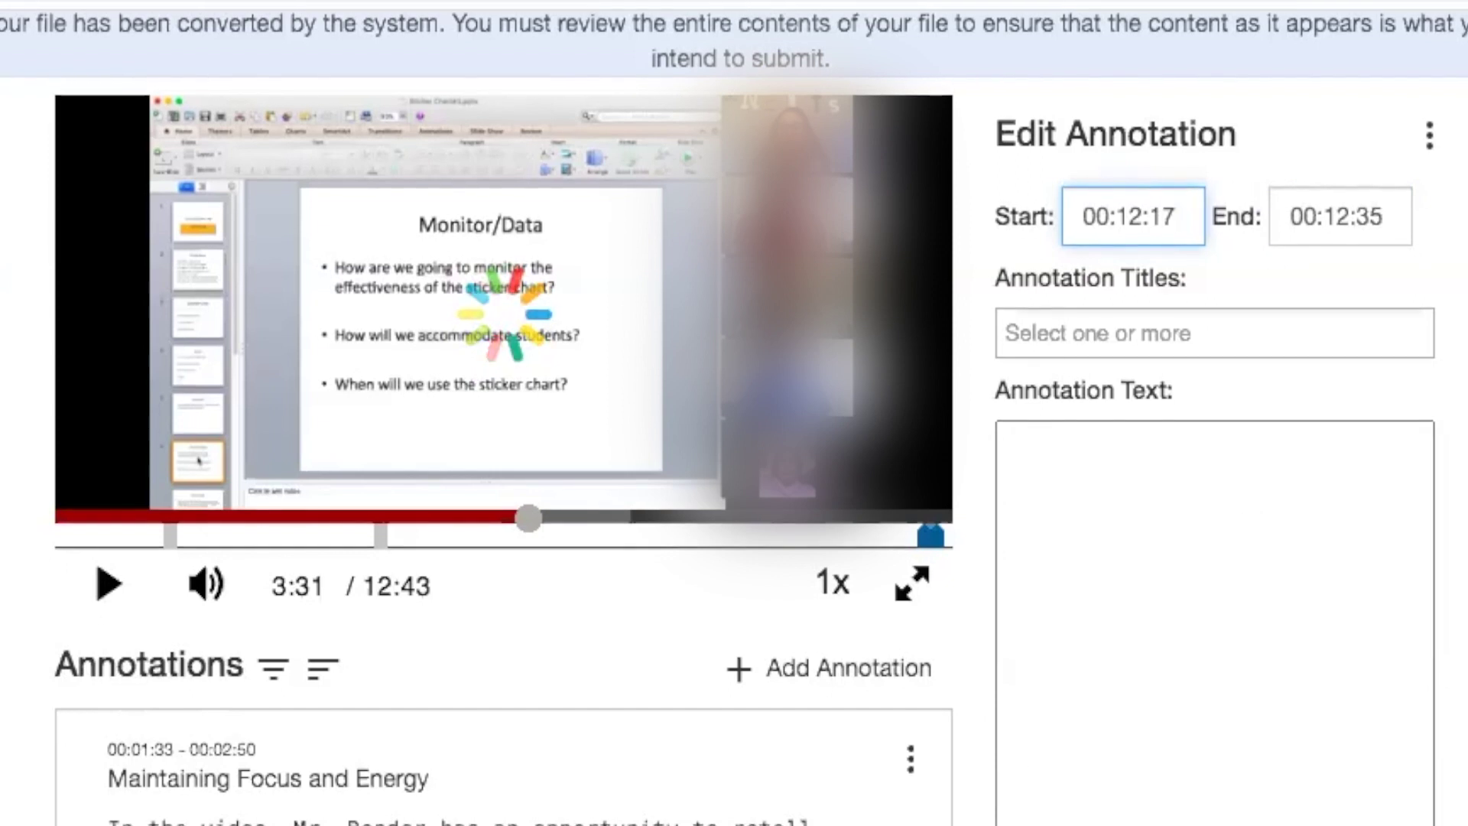
{"action": "left_click", "coordinate": [1177, 635]}
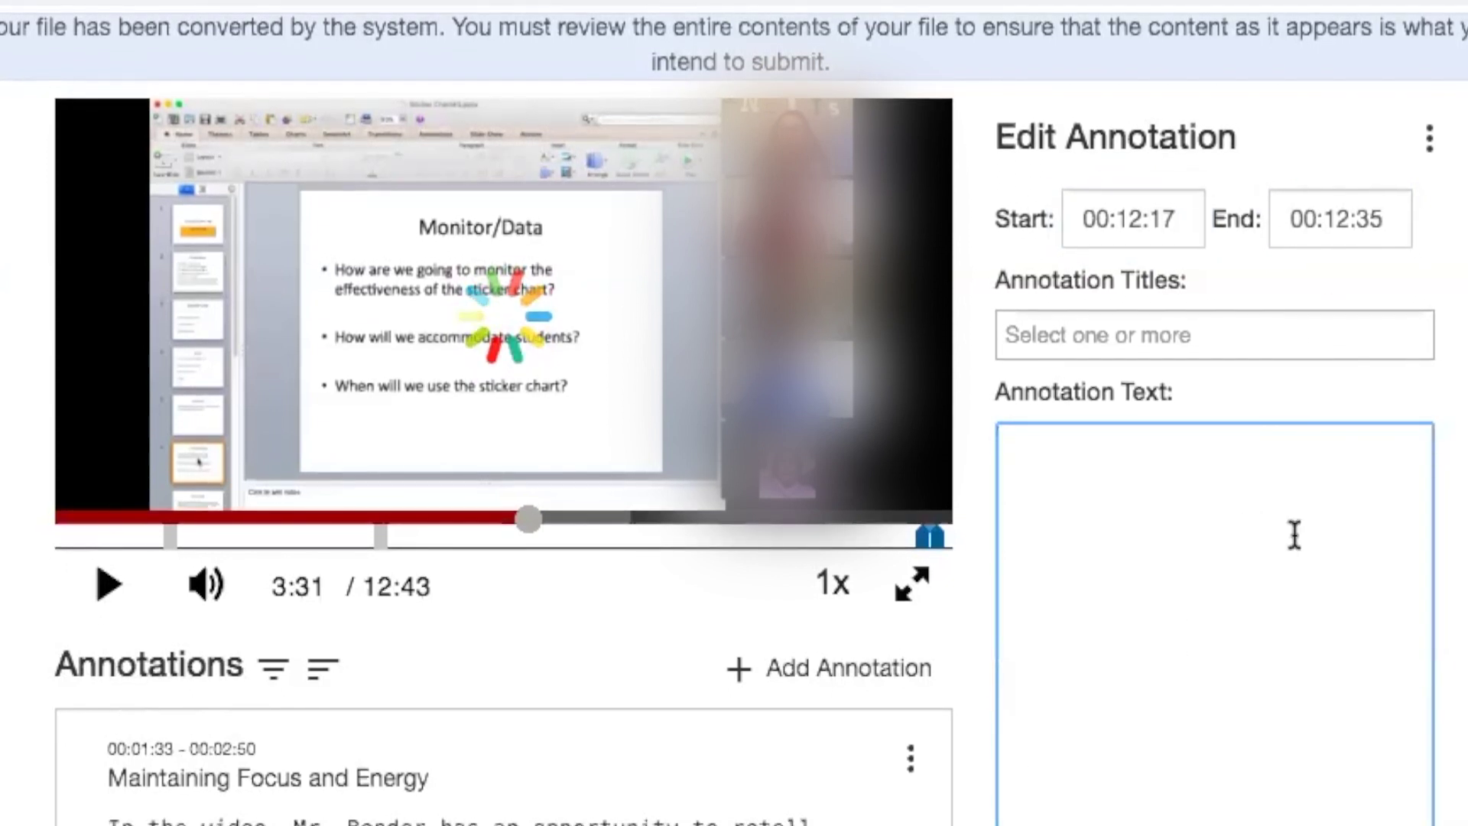
{"action": "scroll", "coordinate": [1295, 535], "scroll_direction": "down", "scroll_amount": 2}
{"action": "scroll", "coordinate": [1295, 520], "scroll_direction": "up", "scroll_amount": 3}
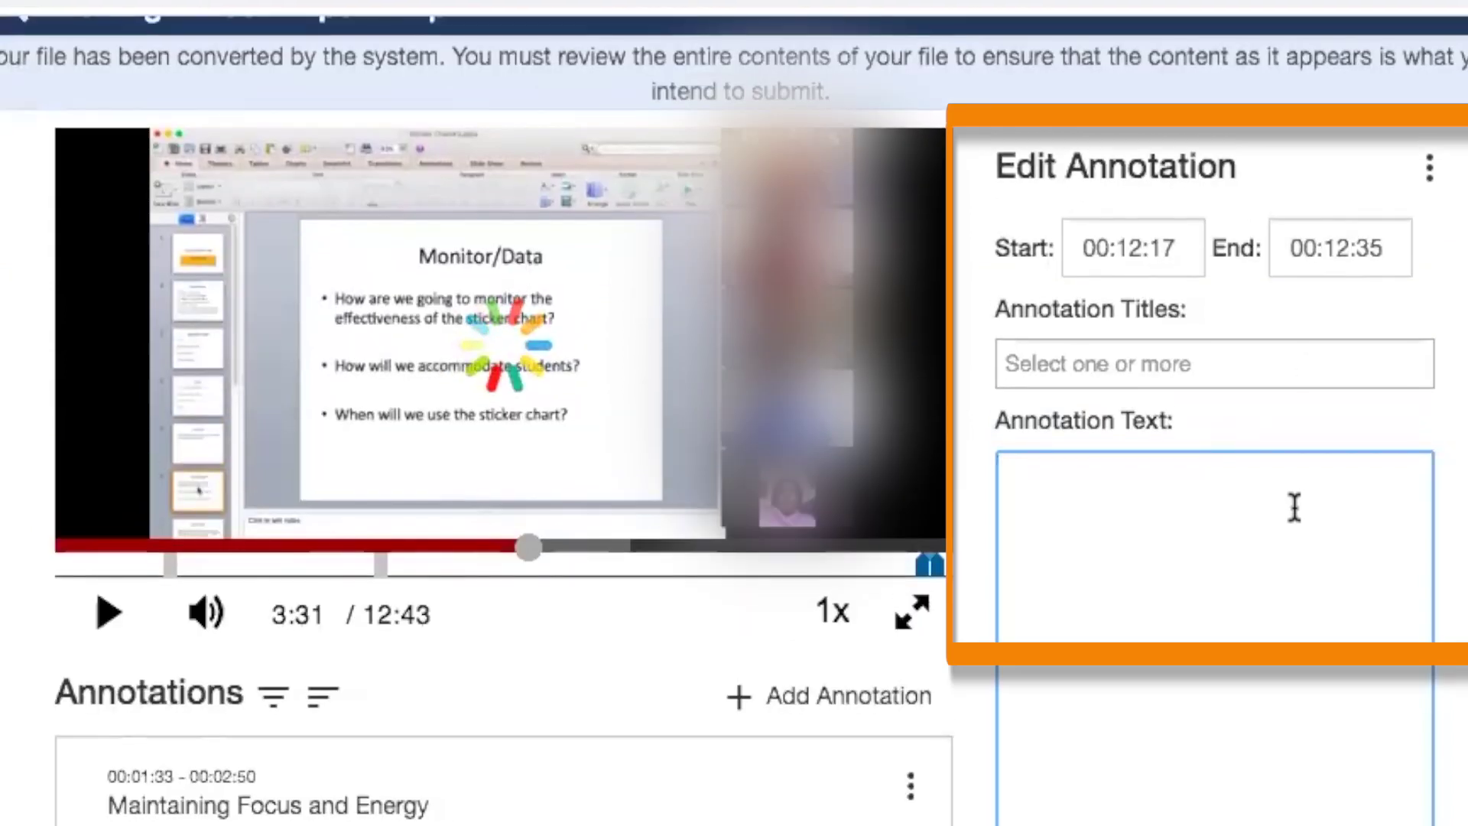
Title the annotation 'Building Consensus' and put the cursor in its text box.
{"action": "left_click", "coordinate": [1303, 357]}
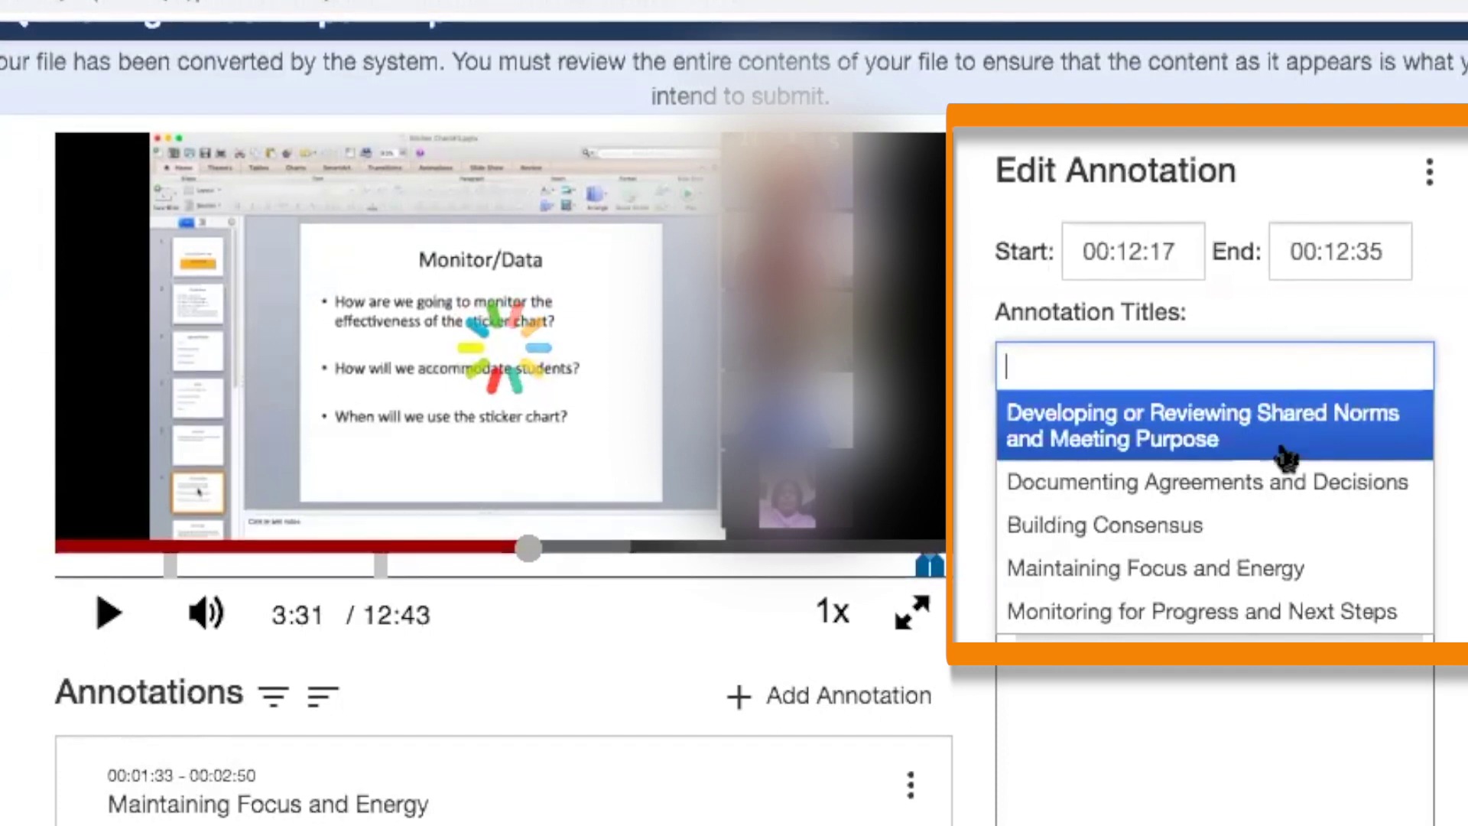
{"action": "left_click", "coordinate": [1230, 526]}
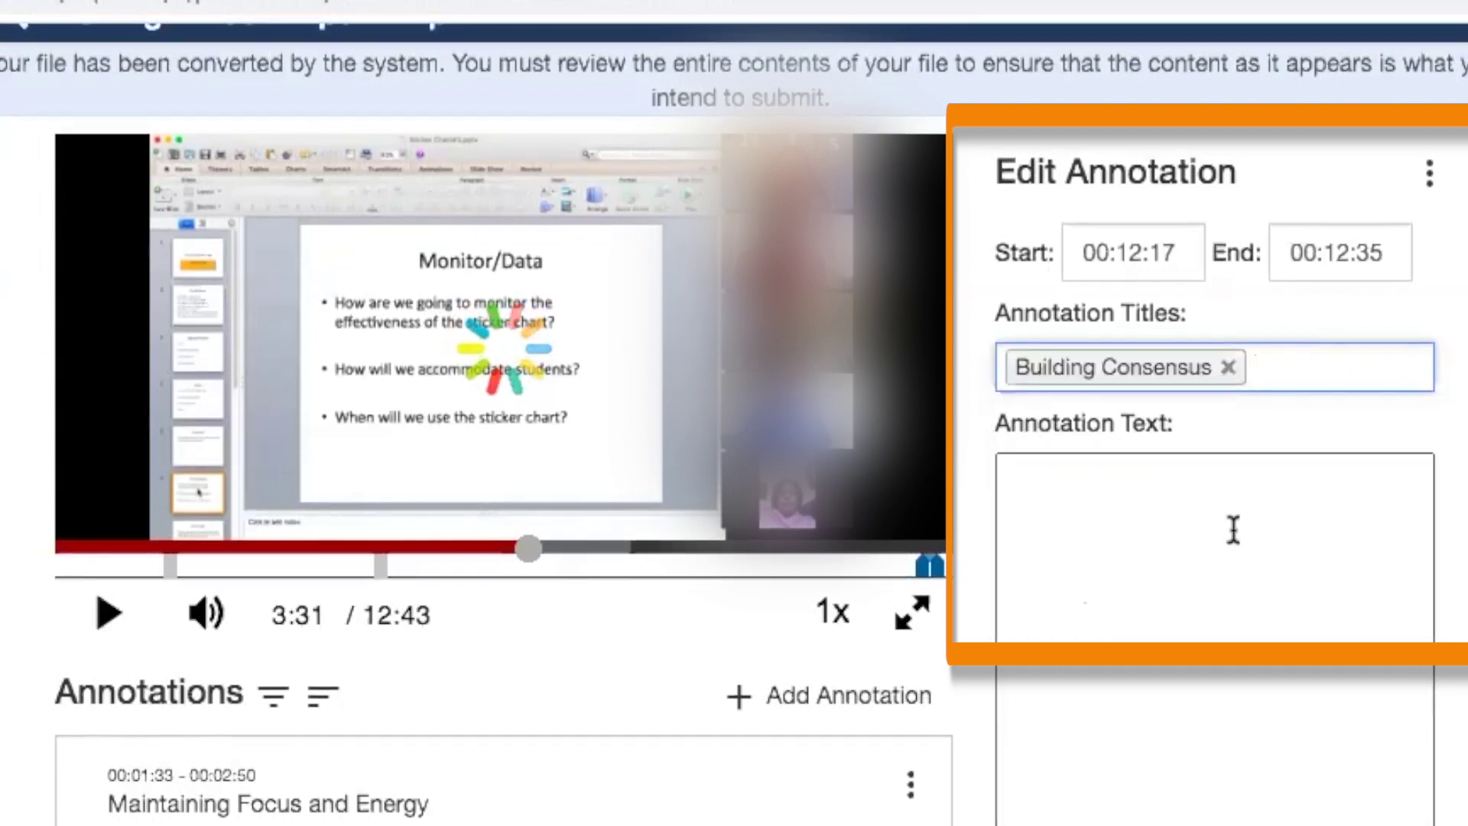
{"action": "left_click", "coordinate": [1245, 493]}
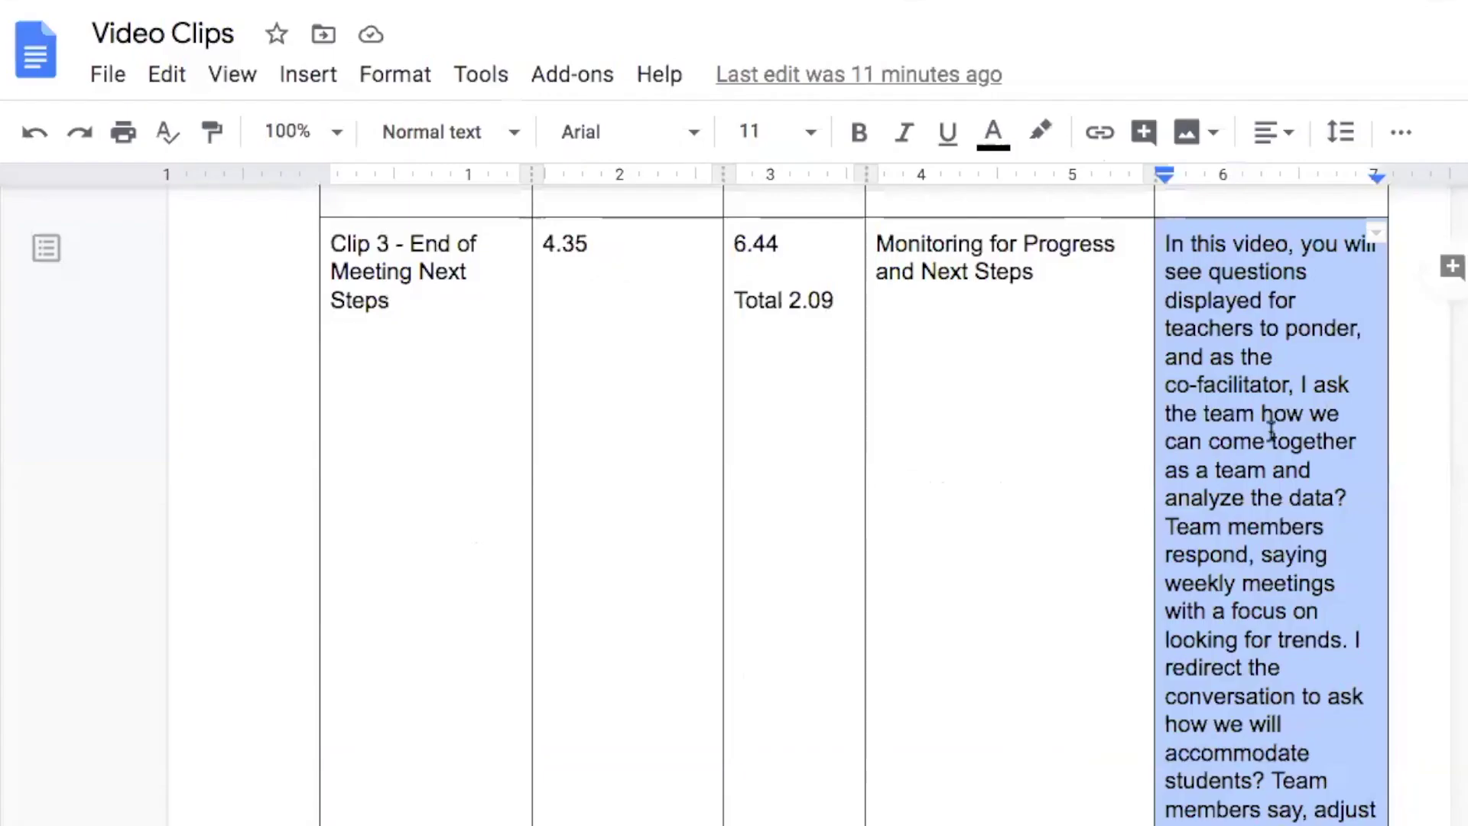
Select the co-facilitator description in the Clip 3 12.17–12.35 row of the Video Clips doc.
{"action": "scroll", "coordinate": [997, 491], "scroll_direction": "down", "scroll_amount": 4}
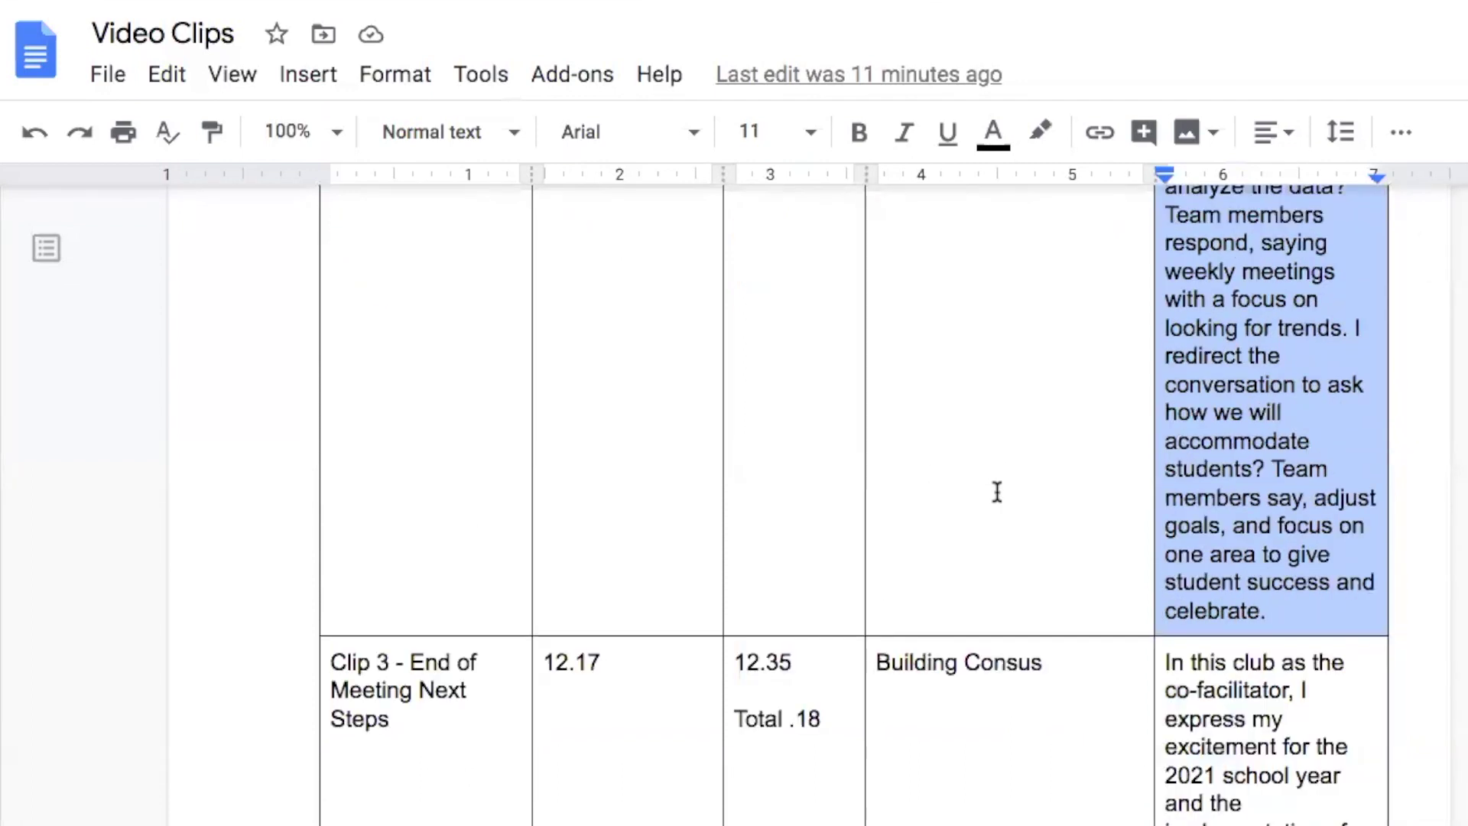
{"action": "scroll", "coordinate": [1087, 692], "scroll_direction": "down", "scroll_amount": 5}
{"action": "scroll", "coordinate": [1087, 693], "scroll_direction": "up", "scroll_amount": 1}
{"action": "scroll", "coordinate": [1087, 692], "scroll_direction": "up", "scroll_amount": 2}
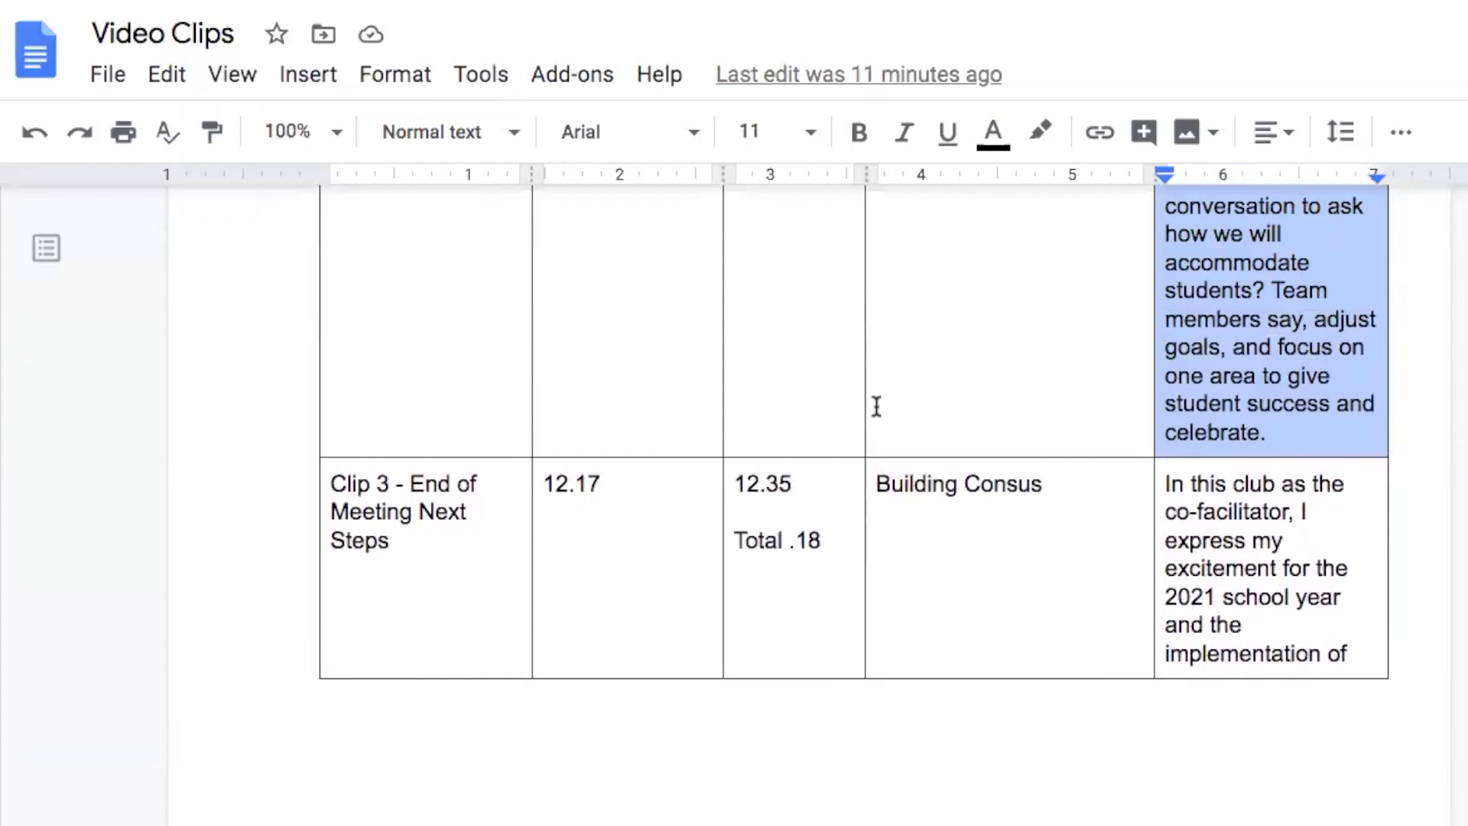
{"action": "left_click_drag", "start_coordinate": [1012, 502], "coordinate": [1116, 813]}
{"action": "key", "text": "ctrl+c"}
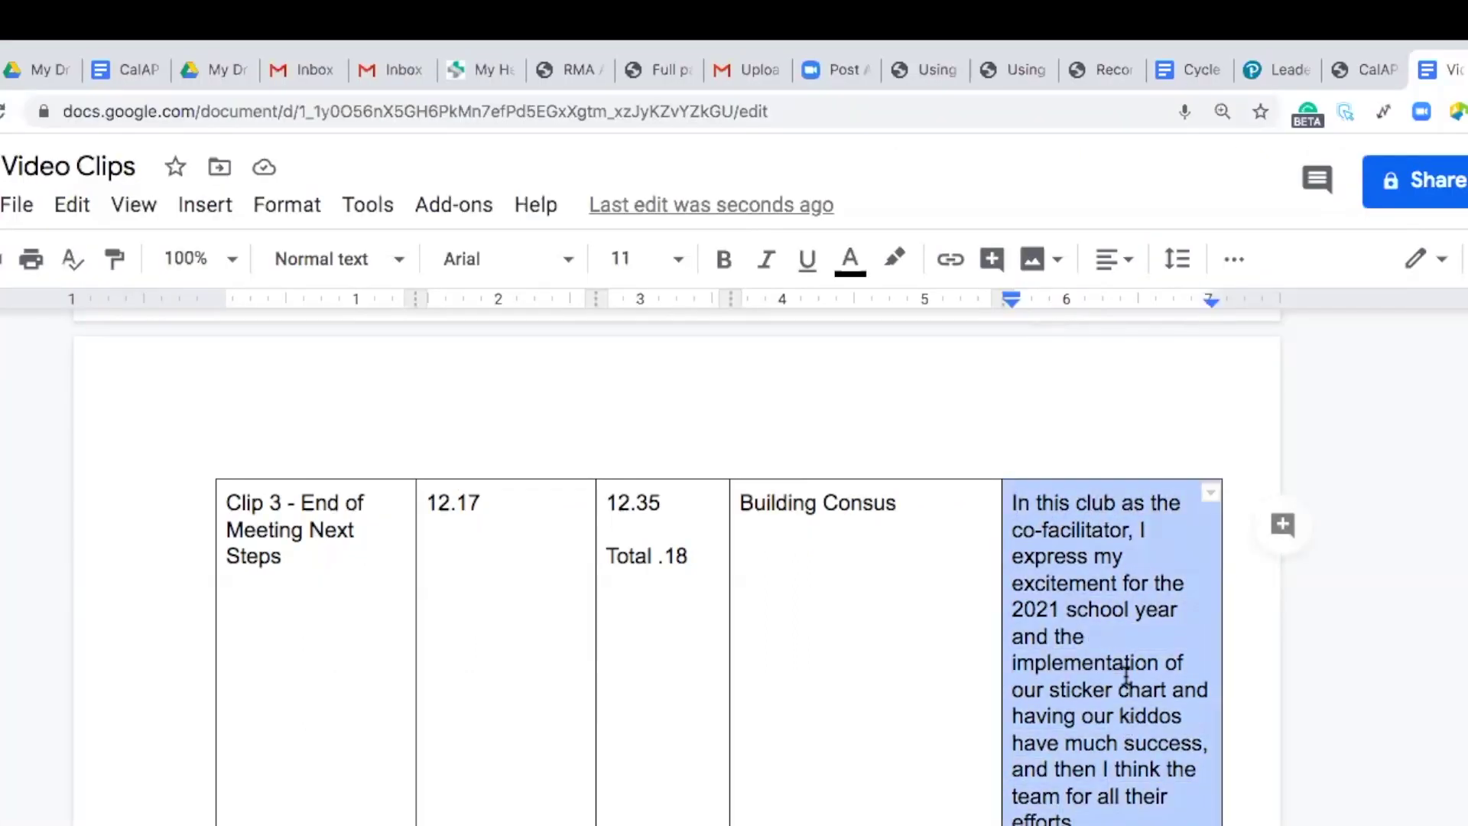
Paste the co-facilitator description into the Building Consensus annotation and close the viewer.
{"action": "left_click", "coordinate": [1289, 70]}
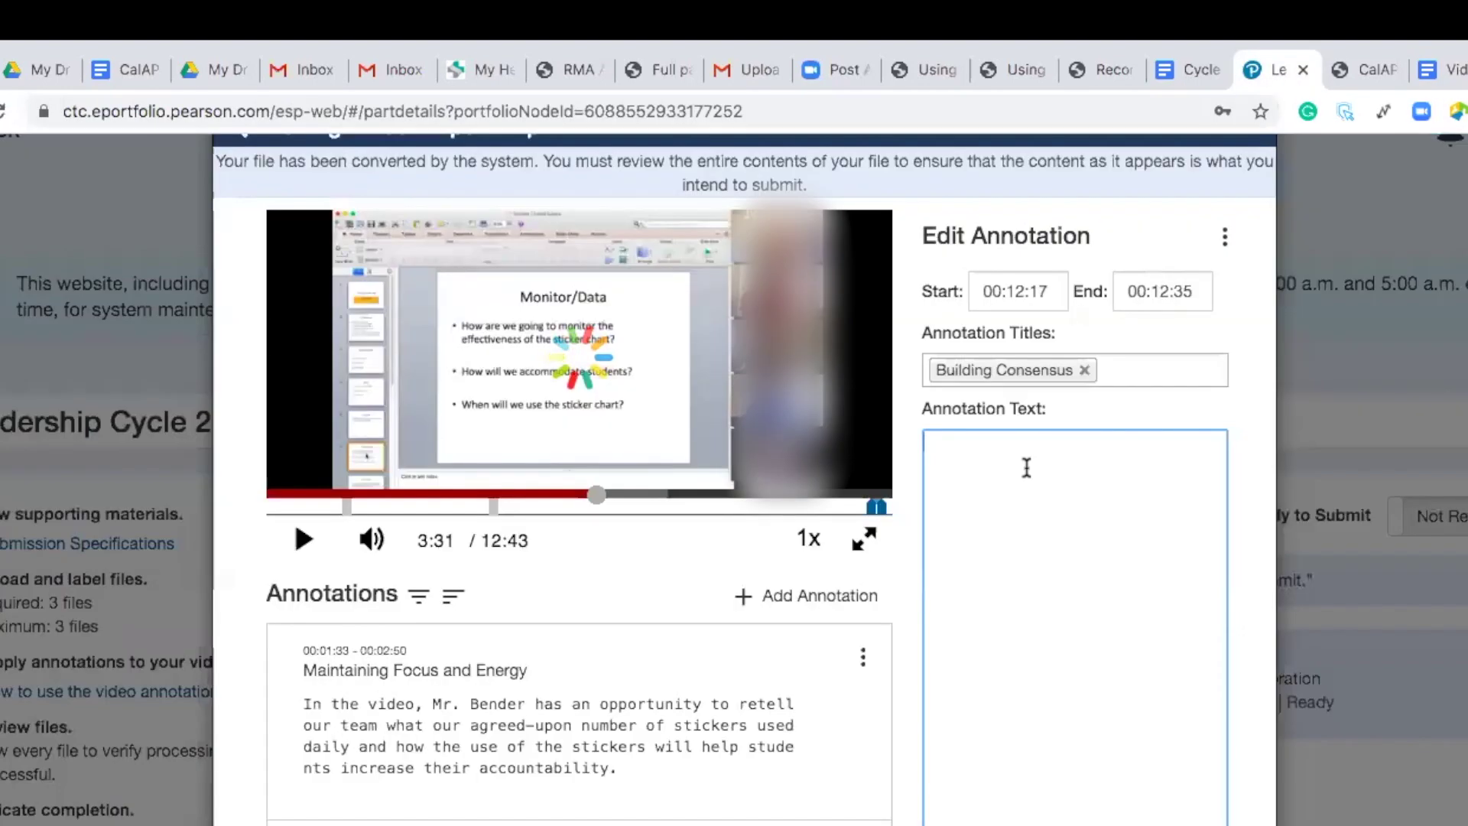
{"action": "key", "text": "ctrl+v"}
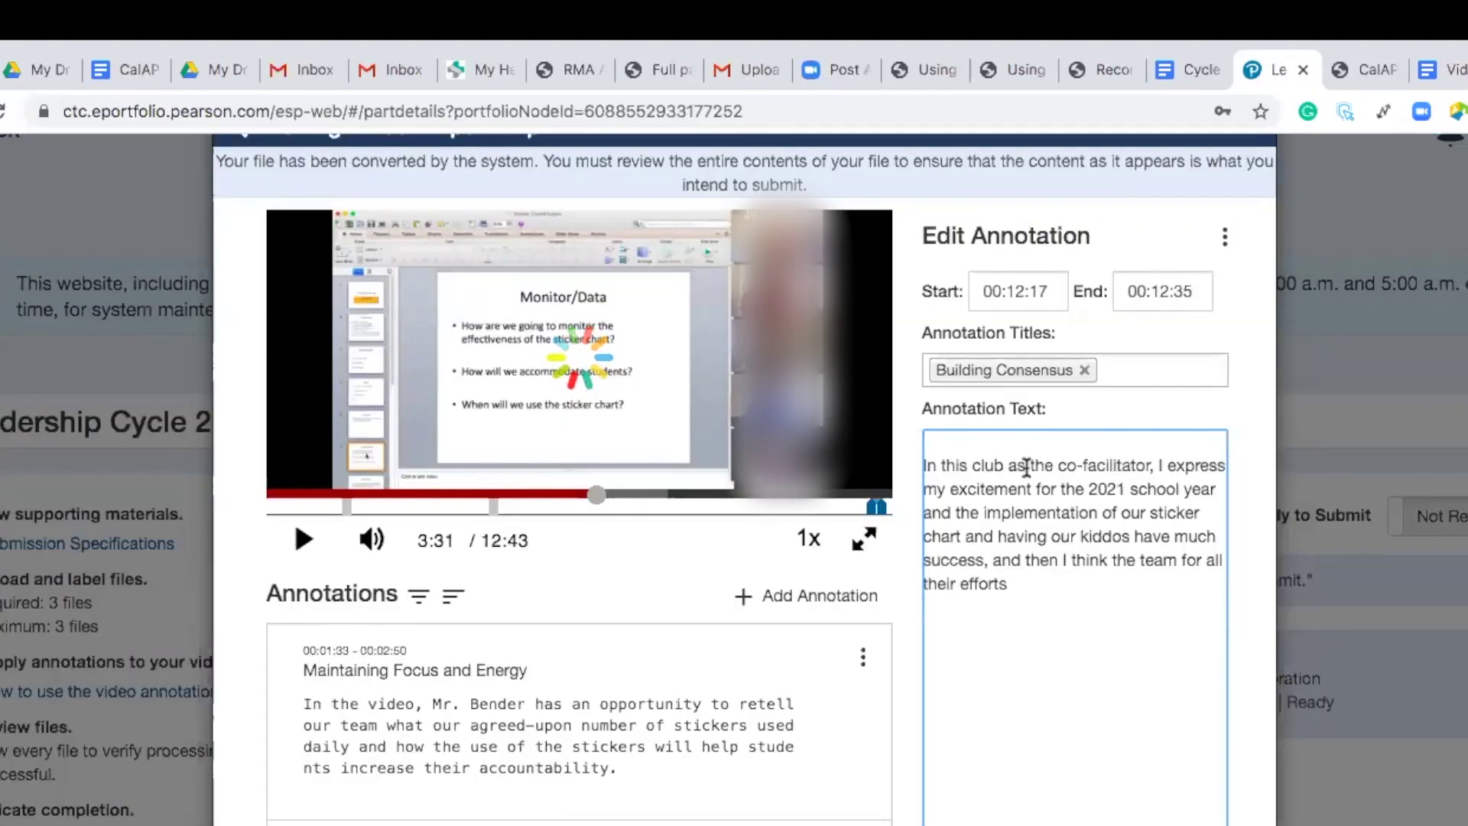
{"action": "scroll", "coordinate": [1029, 601], "scroll_direction": "down", "scroll_amount": 2}
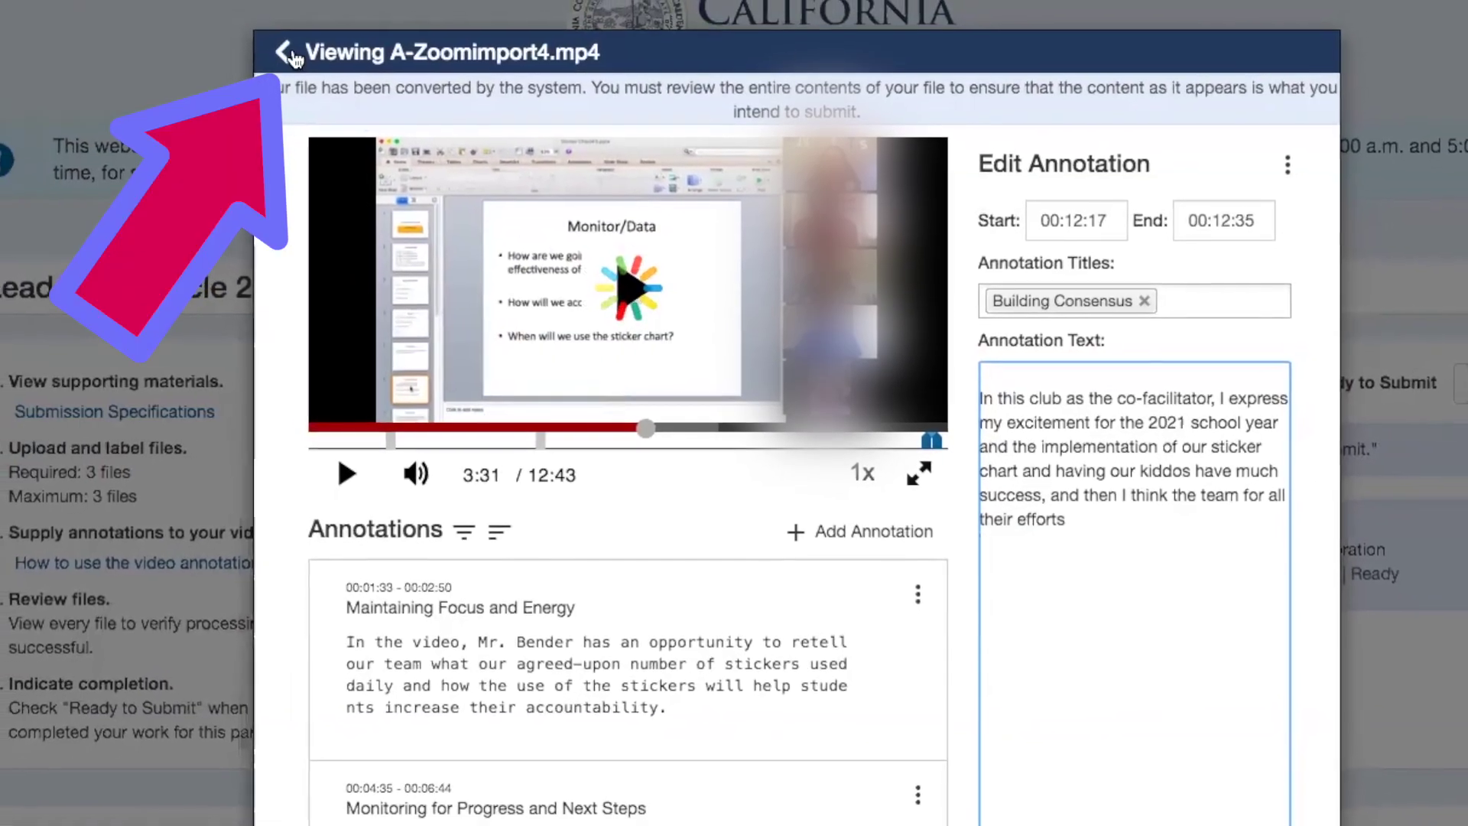
{"action": "left_click", "coordinate": [298, 60]}
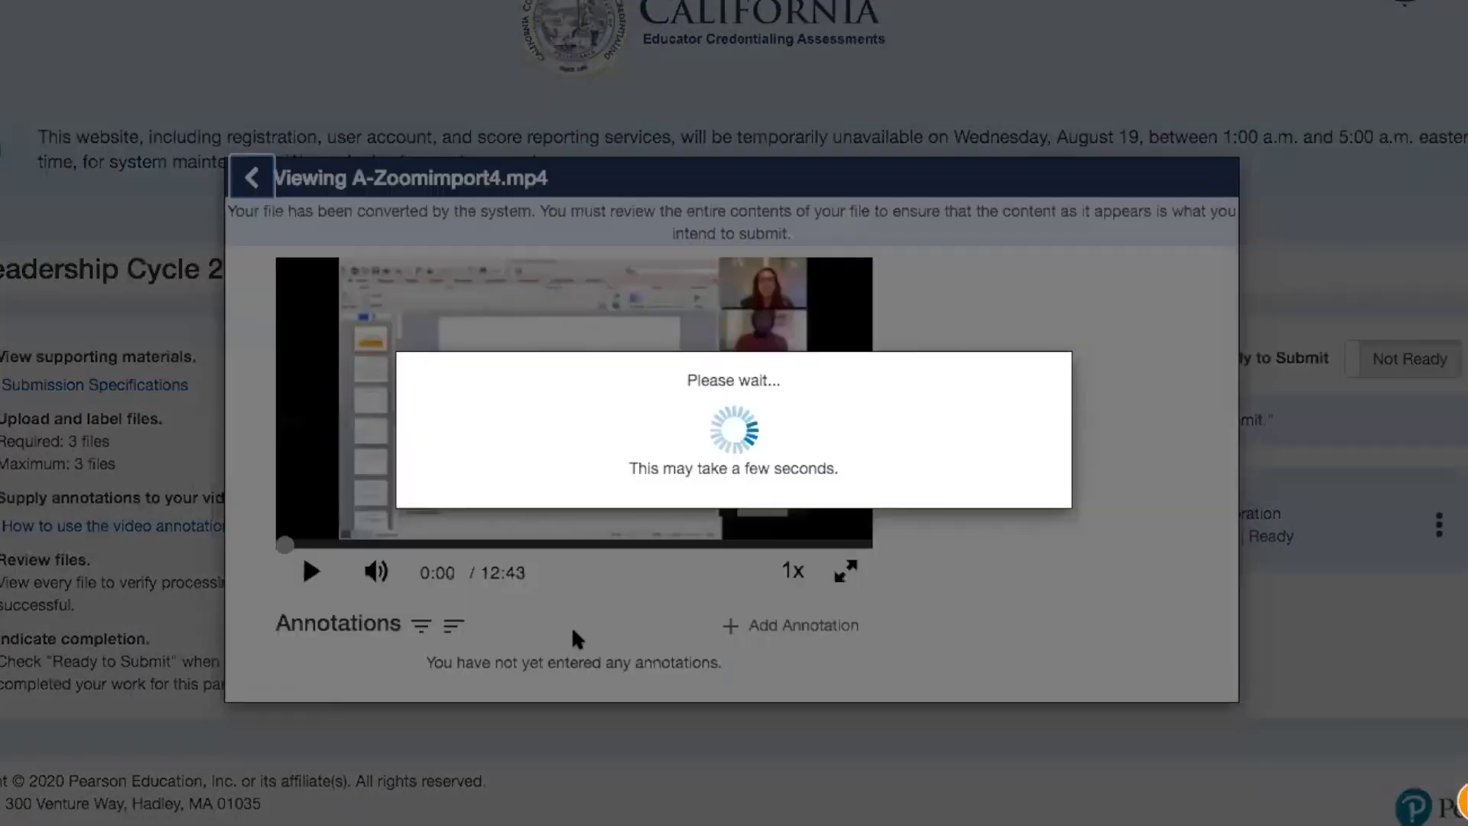
{"action": "scroll", "coordinate": [576, 629], "scroll_direction": "down", "scroll_amount": 3}
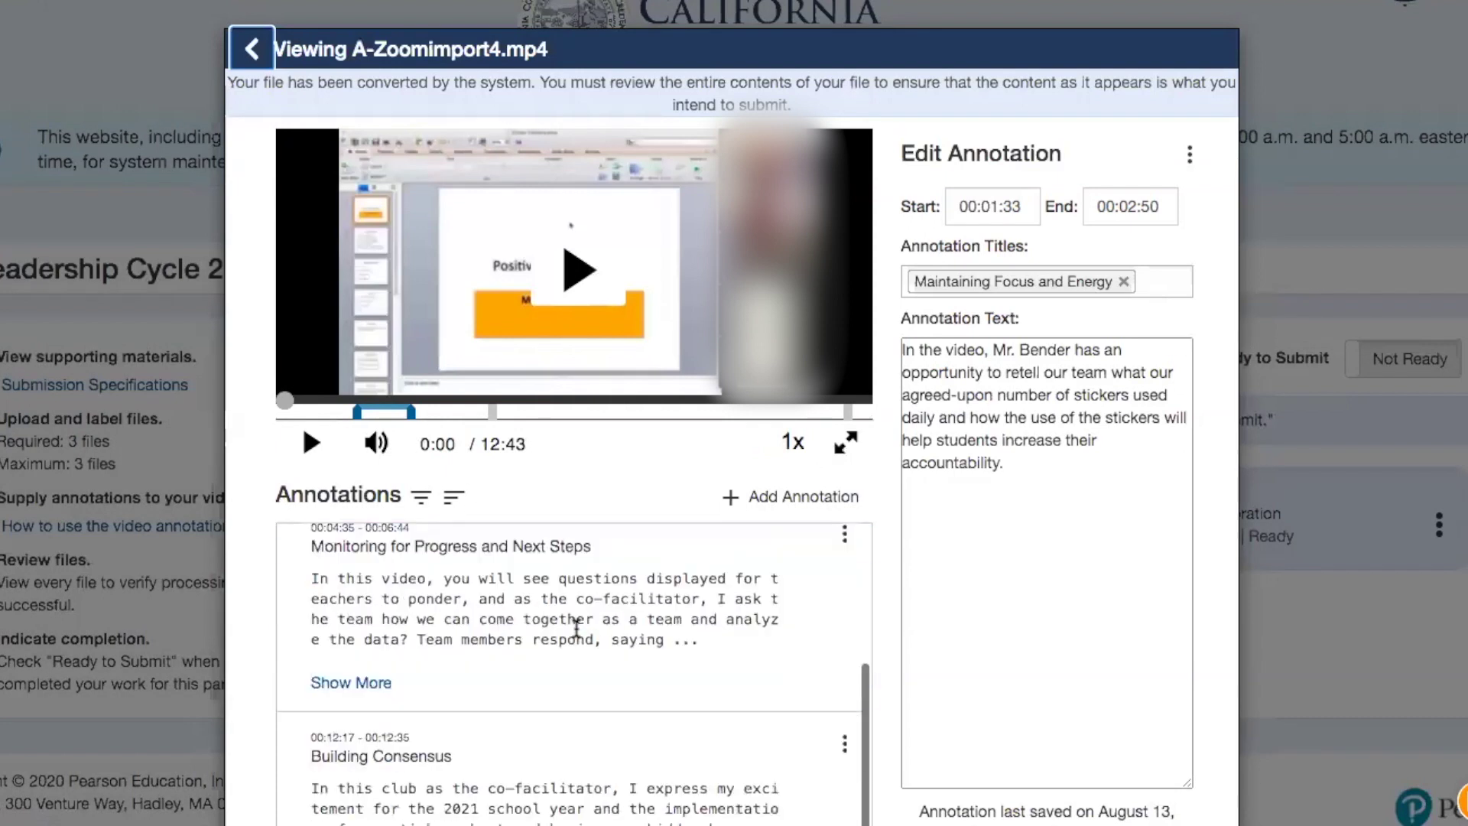
{"action": "scroll", "coordinate": [576, 628], "scroll_direction": "up", "scroll_amount": 3}
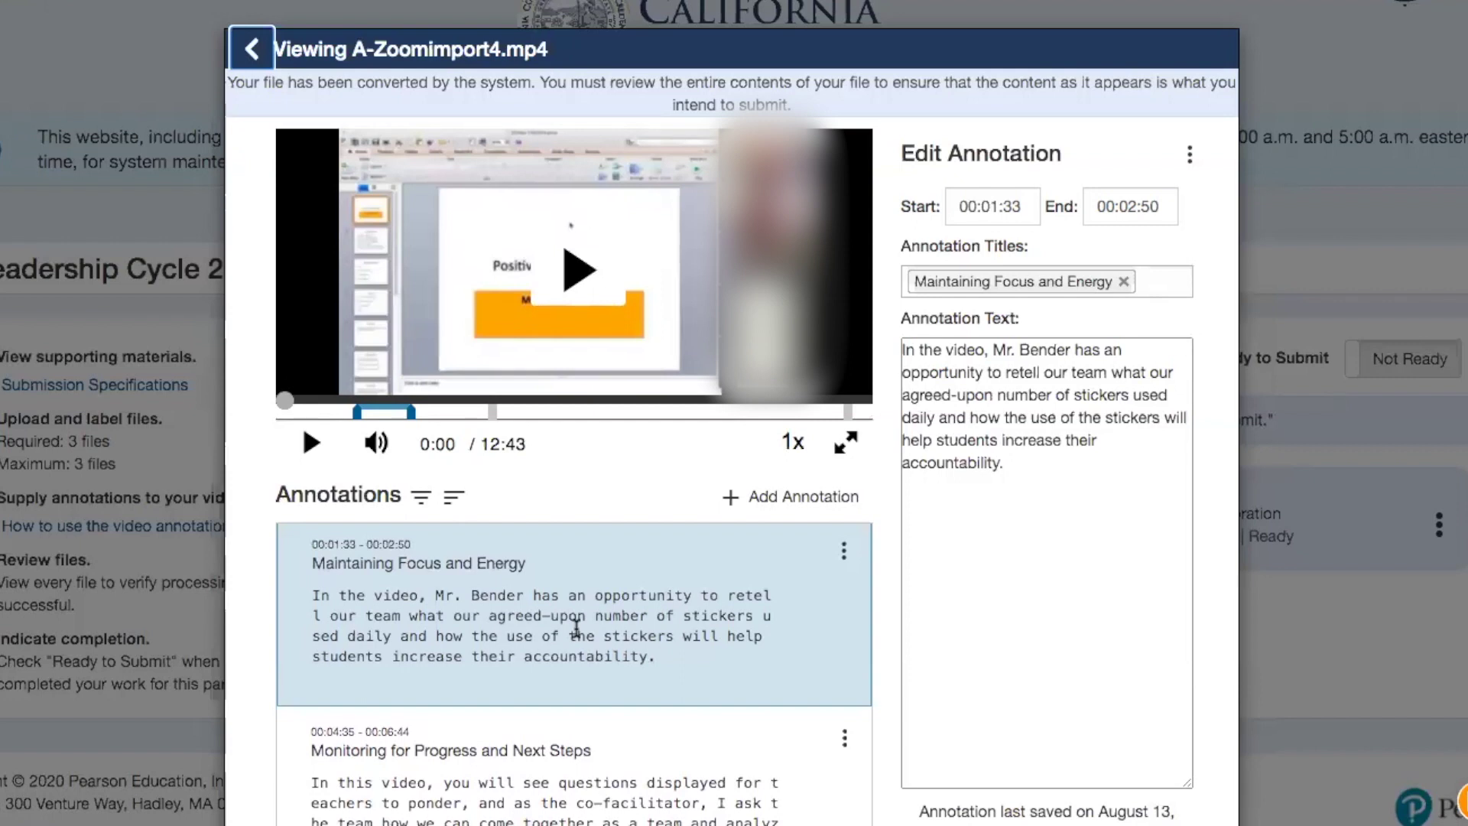
{"action": "scroll", "coordinate": [576, 628], "scroll_direction": "up", "scroll_amount": 1}
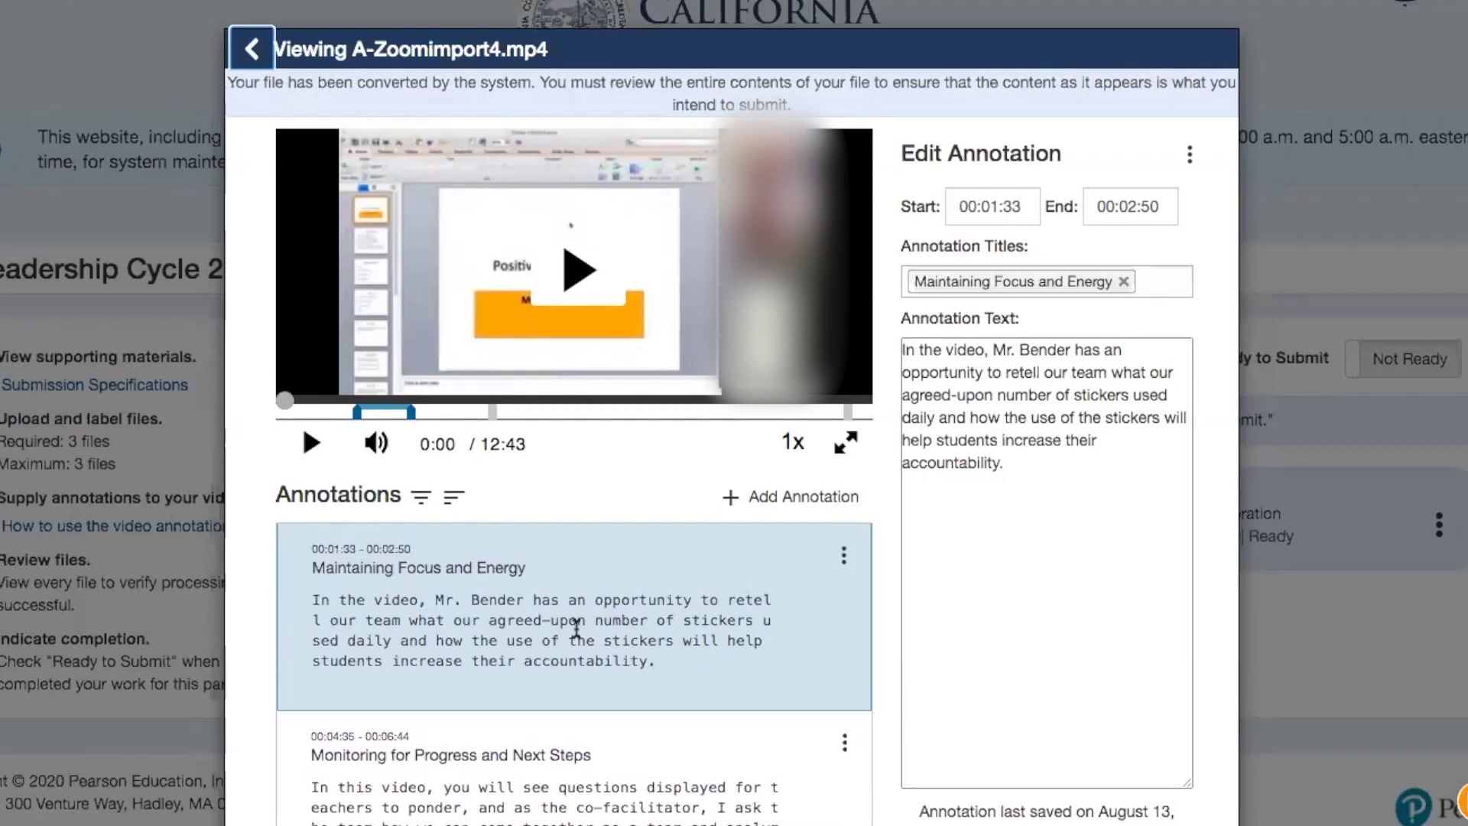
{"action": "scroll", "coordinate": [576, 629], "scroll_direction": "down", "scroll_amount": 3}
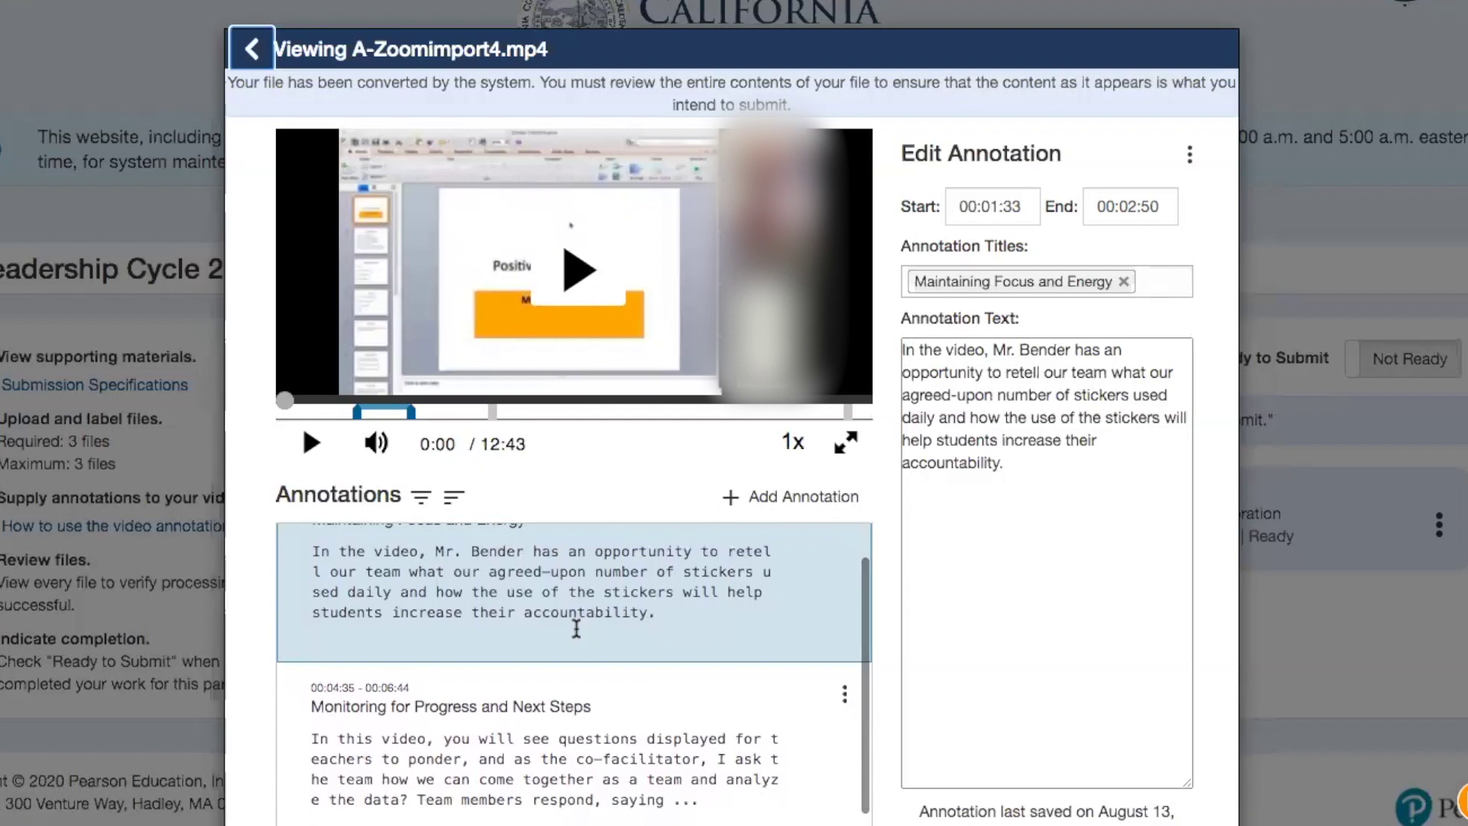
{"action": "scroll", "coordinate": [577, 629], "scroll_direction": "down", "scroll_amount": 8}
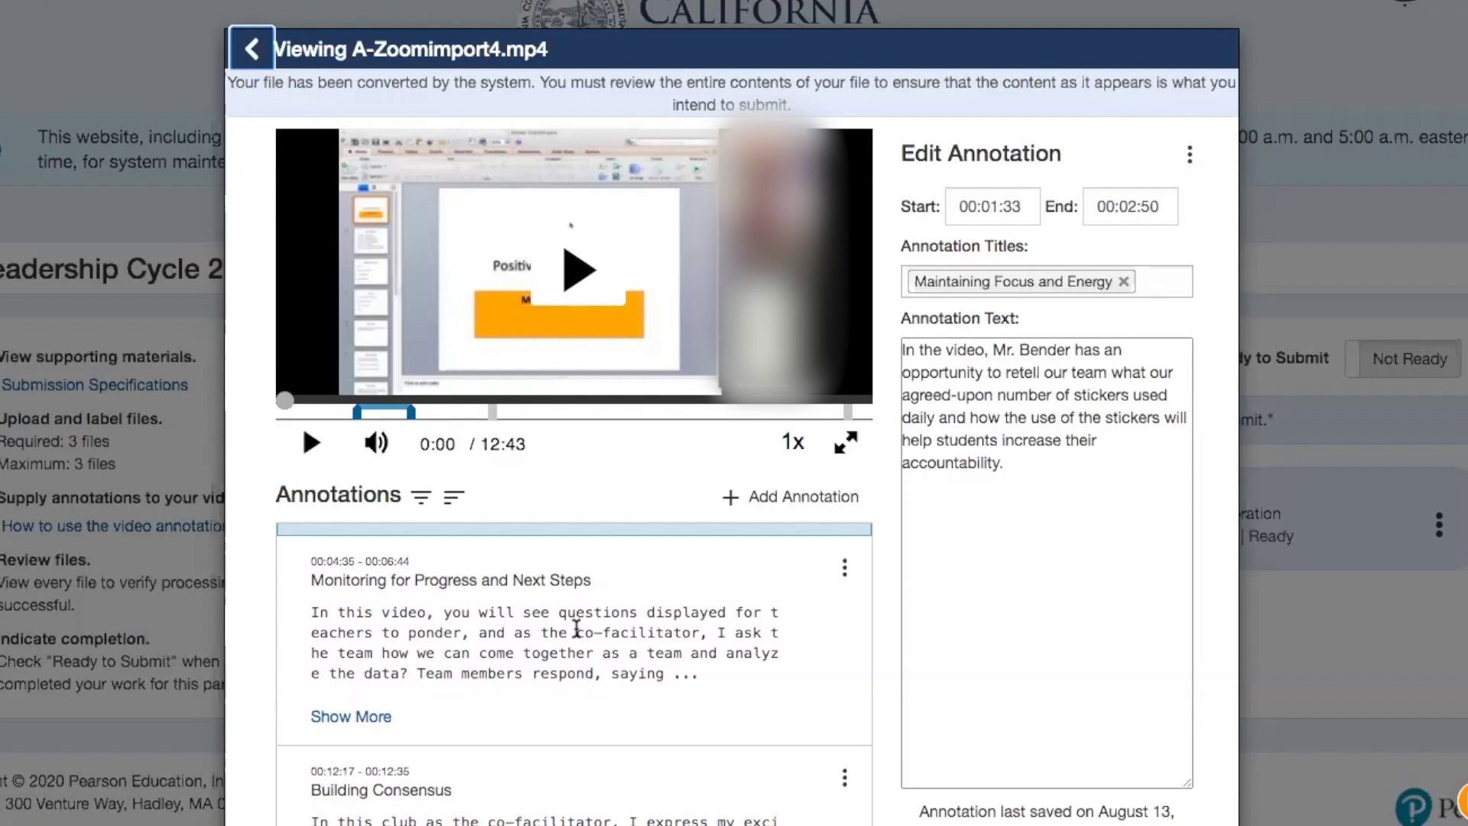
{"action": "scroll", "coordinate": [576, 629], "scroll_direction": "down", "scroll_amount": 2}
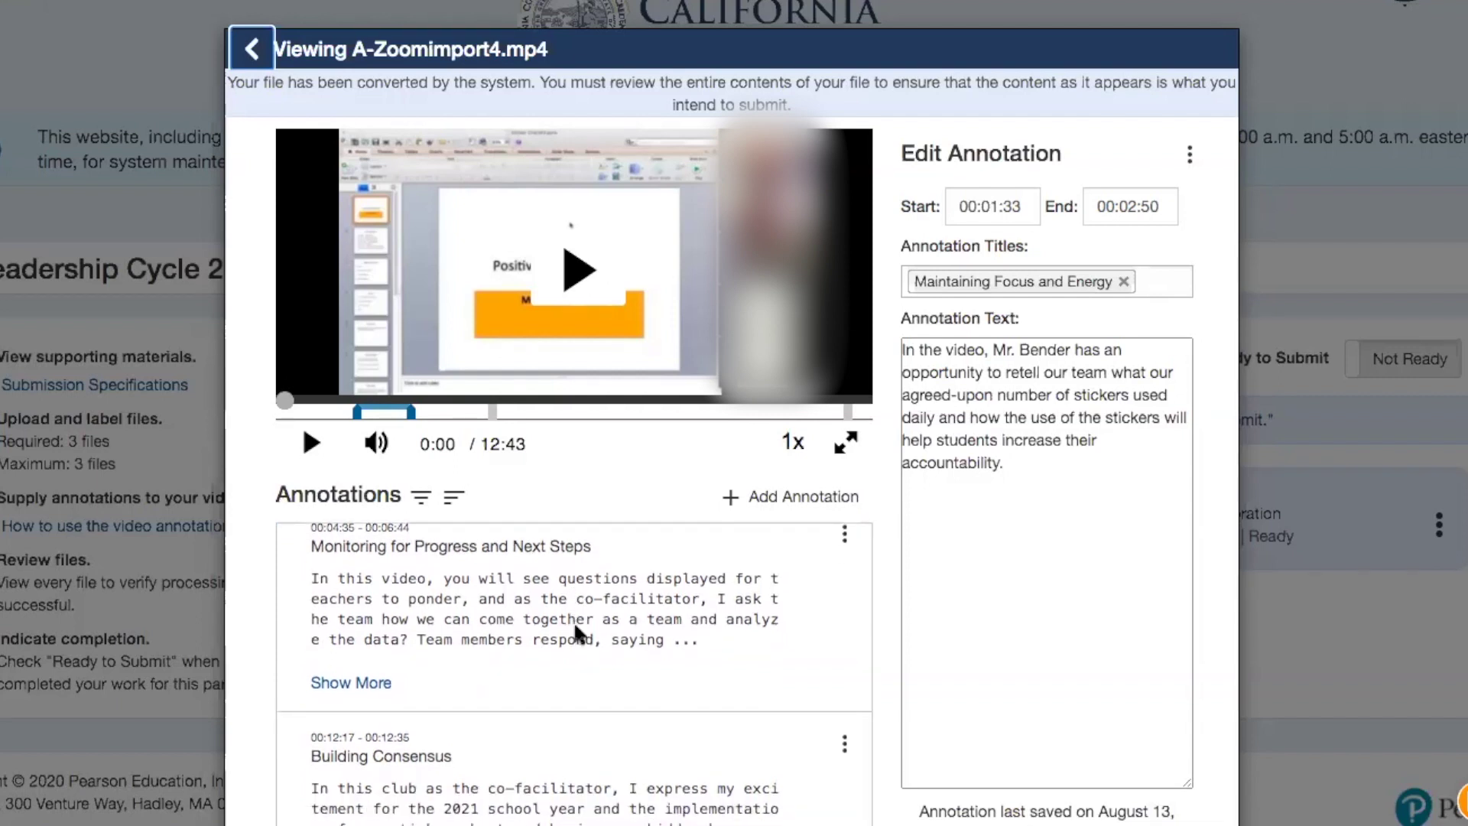
{"action": "scroll", "coordinate": [574, 621], "scroll_direction": "up", "scroll_amount": 12}
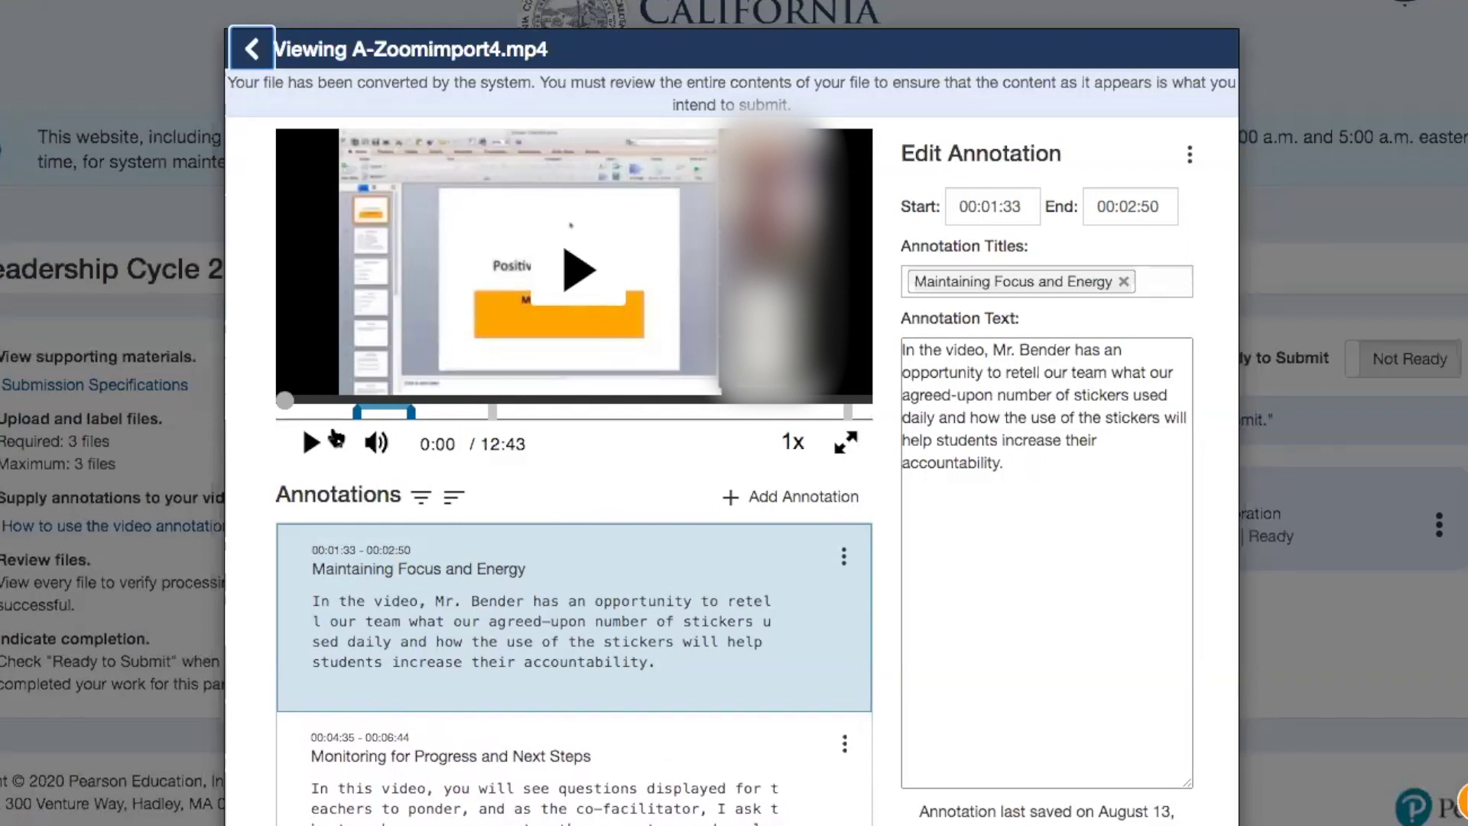
{"action": "left_click", "coordinate": [252, 49]}
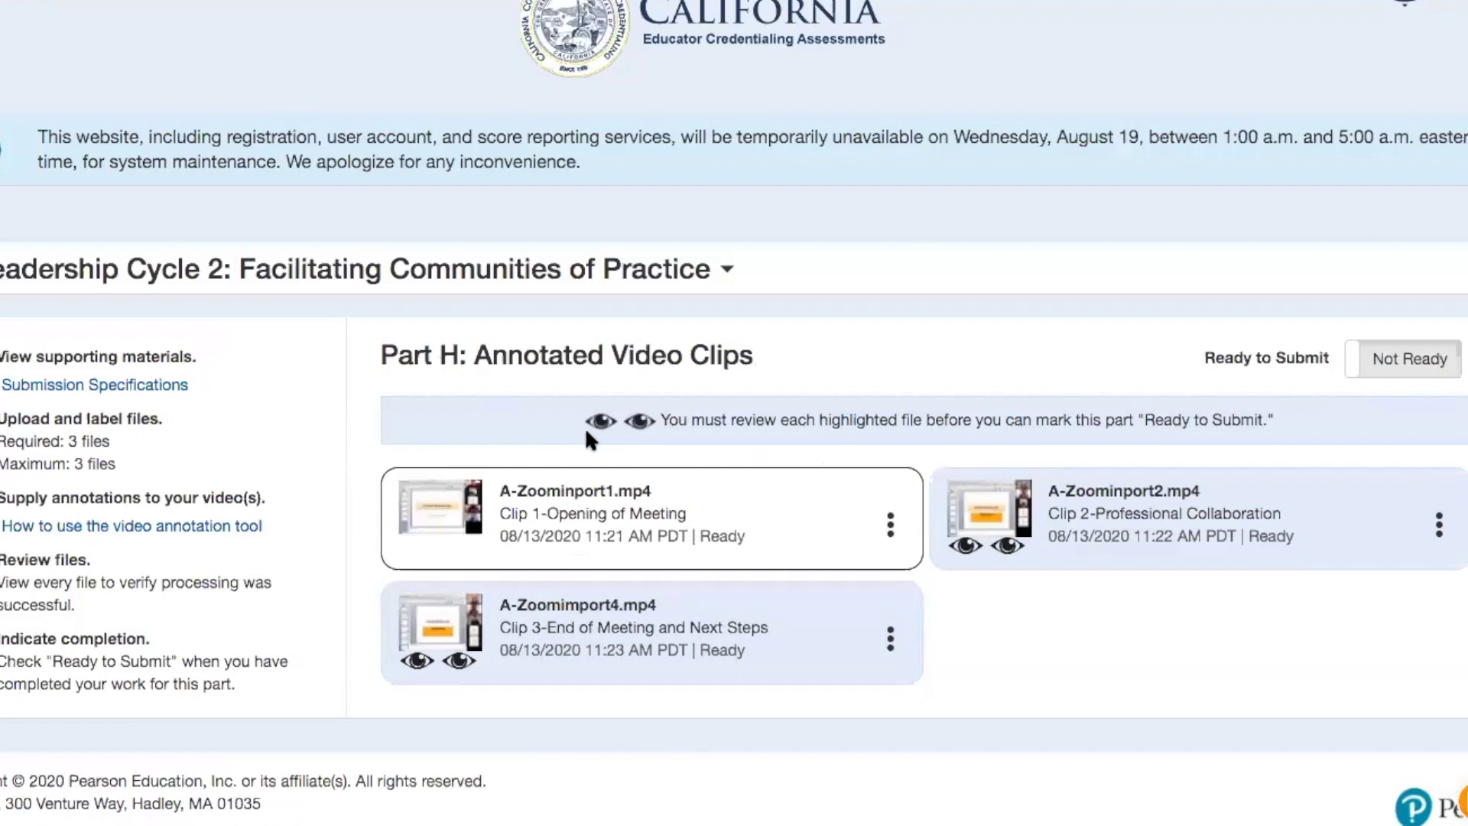
Review A-Zoominport2.mp4's Building Consensus and Maintaining Focus and Energy annotations, then return to Part H.
{"action": "left_click", "coordinate": [1098, 513]}
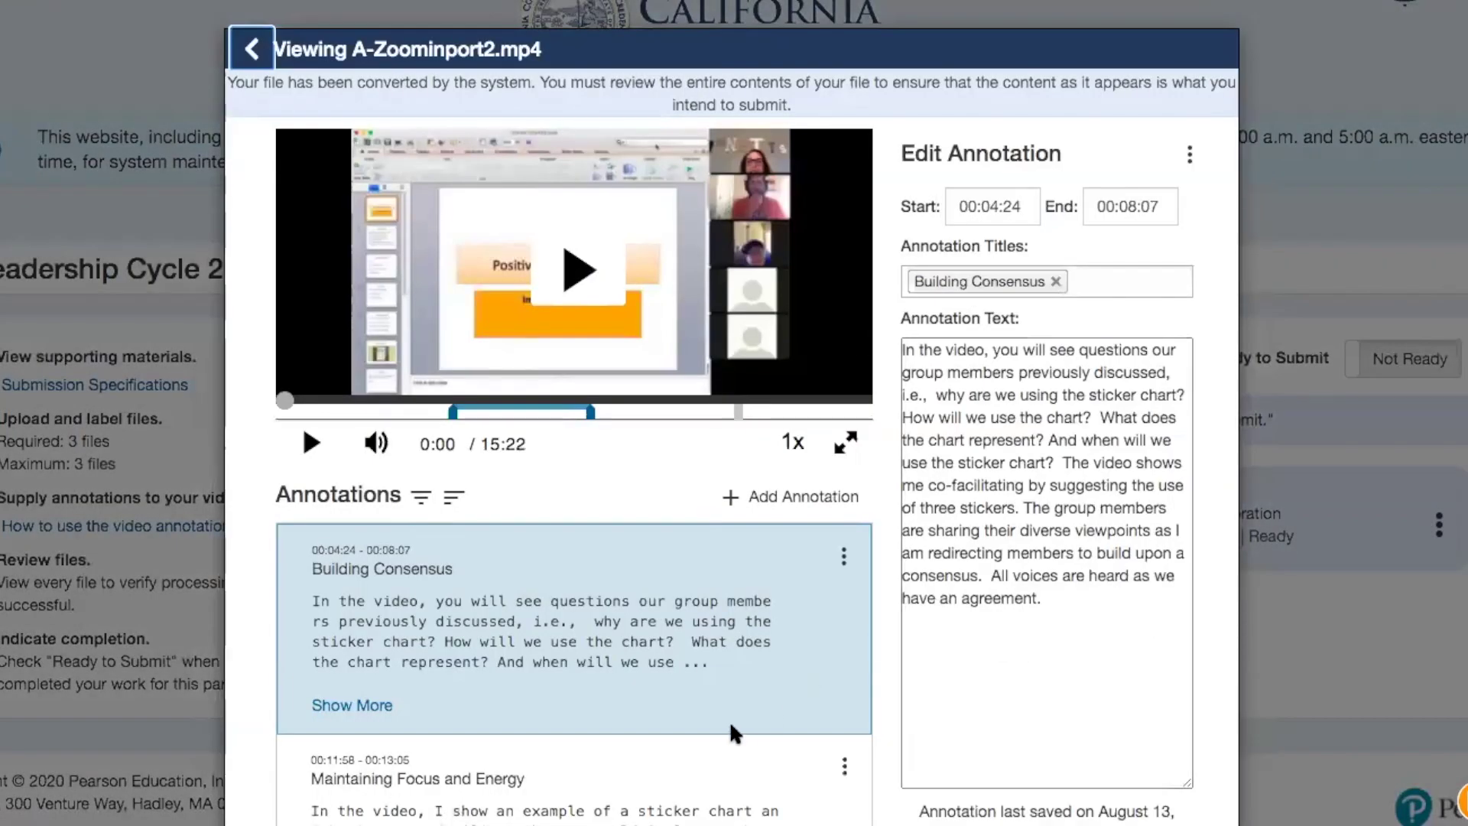
{"action": "scroll", "coordinate": [729, 720], "scroll_direction": "down", "scroll_amount": 1}
{"action": "scroll", "coordinate": [732, 721], "scroll_direction": "down", "scroll_amount": 3}
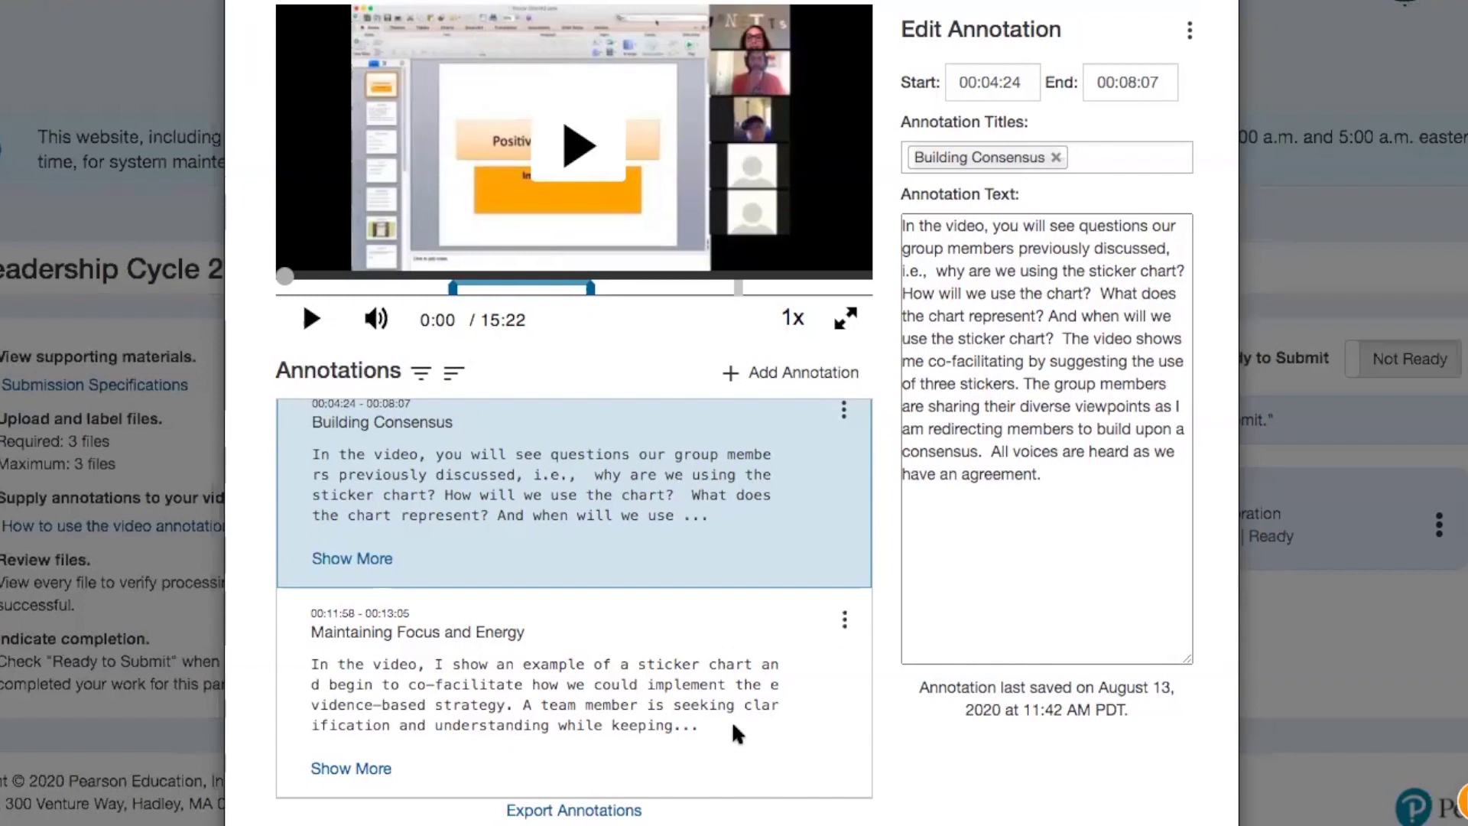
{"action": "scroll", "coordinate": [724, 715], "scroll_direction": "up", "scroll_amount": 3}
{"action": "scroll", "coordinate": [727, 721], "scroll_direction": "up", "scroll_amount": 2}
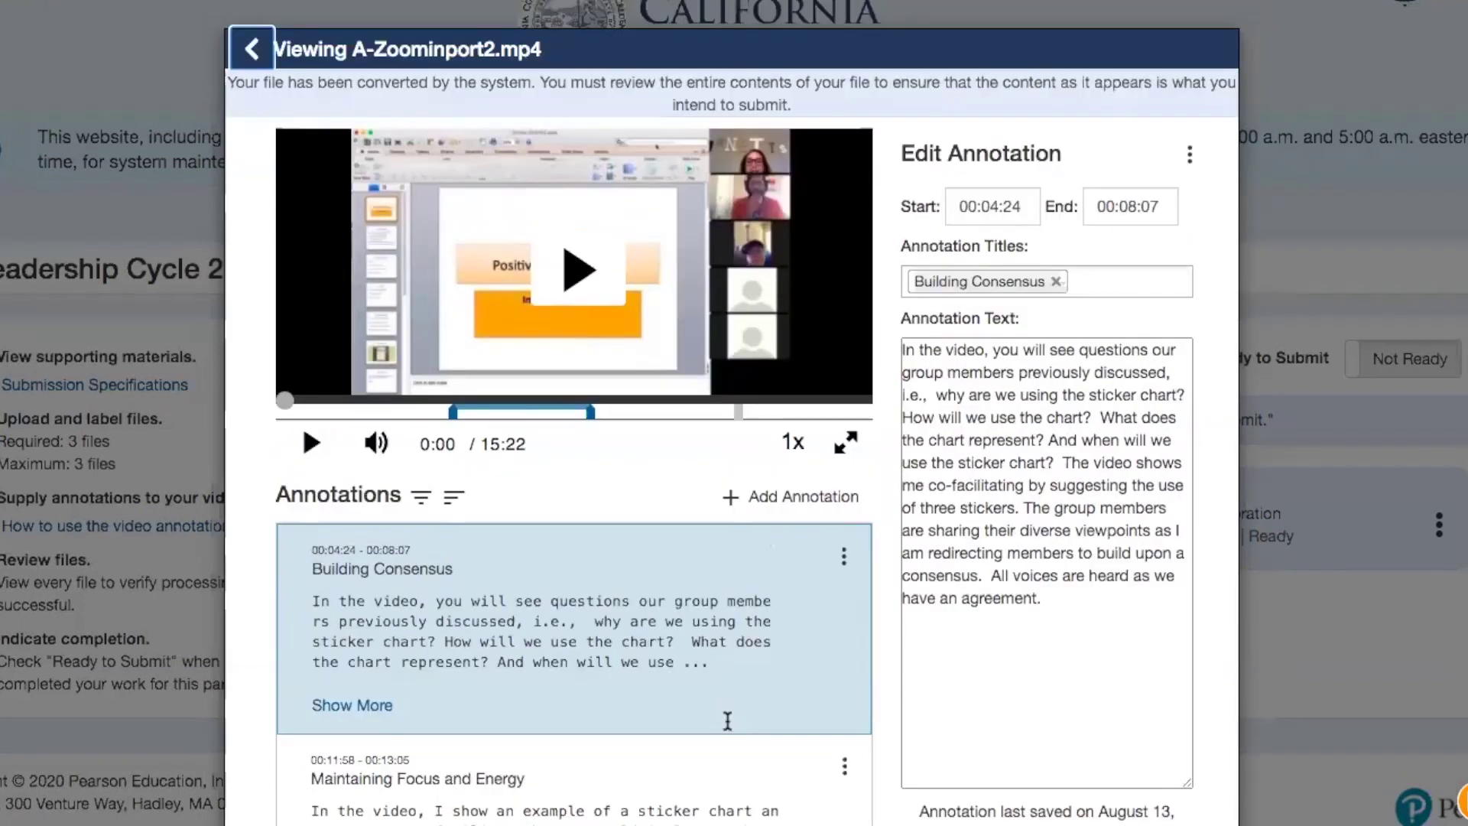
{"action": "left_click", "coordinate": [250, 52]}
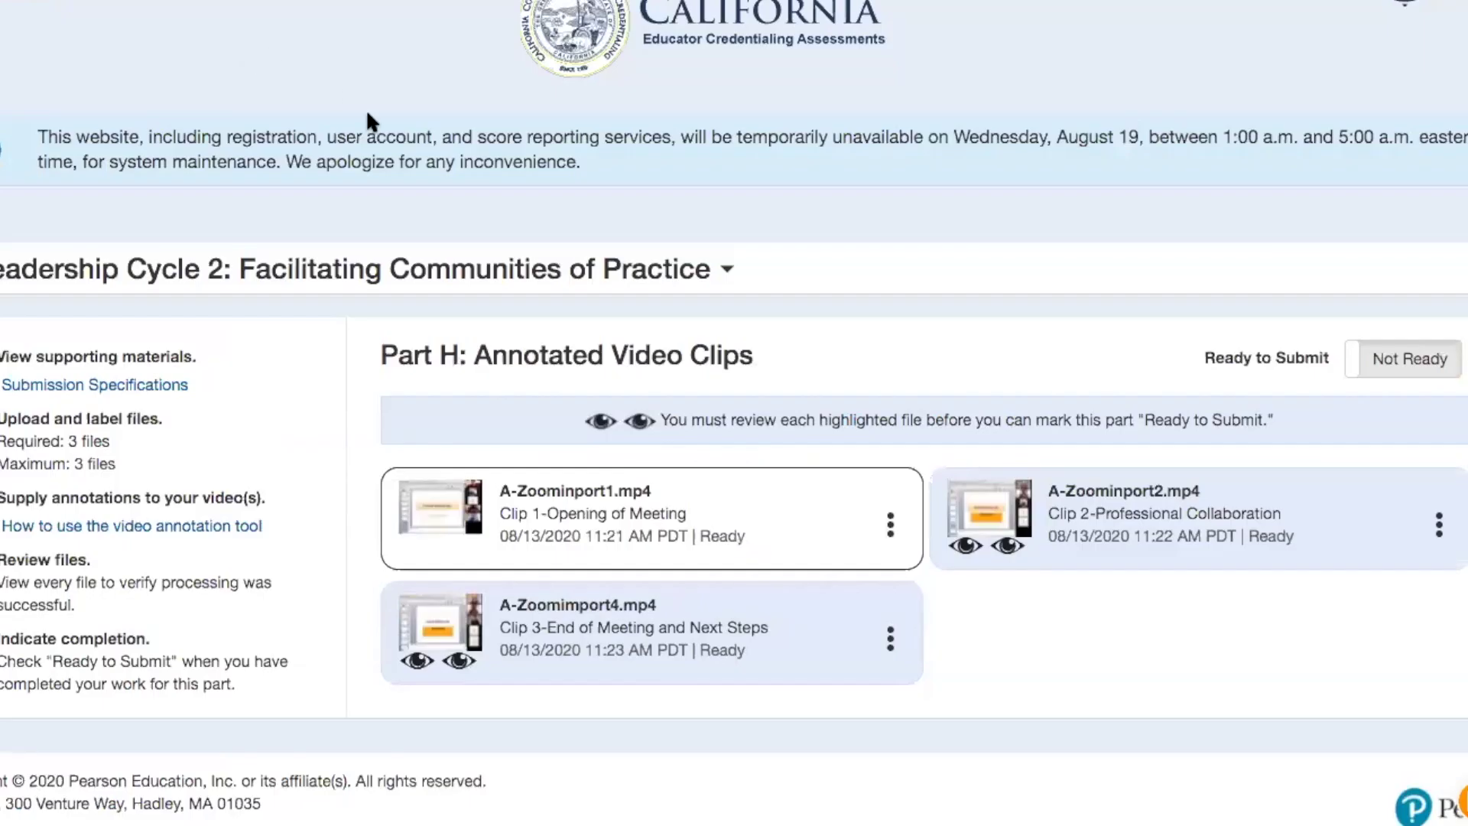
Review A-Zoominport1.mp4's Shared Norms and Documenting Agreements annotations, then close its viewer.
{"action": "left_click", "coordinate": [541, 511]}
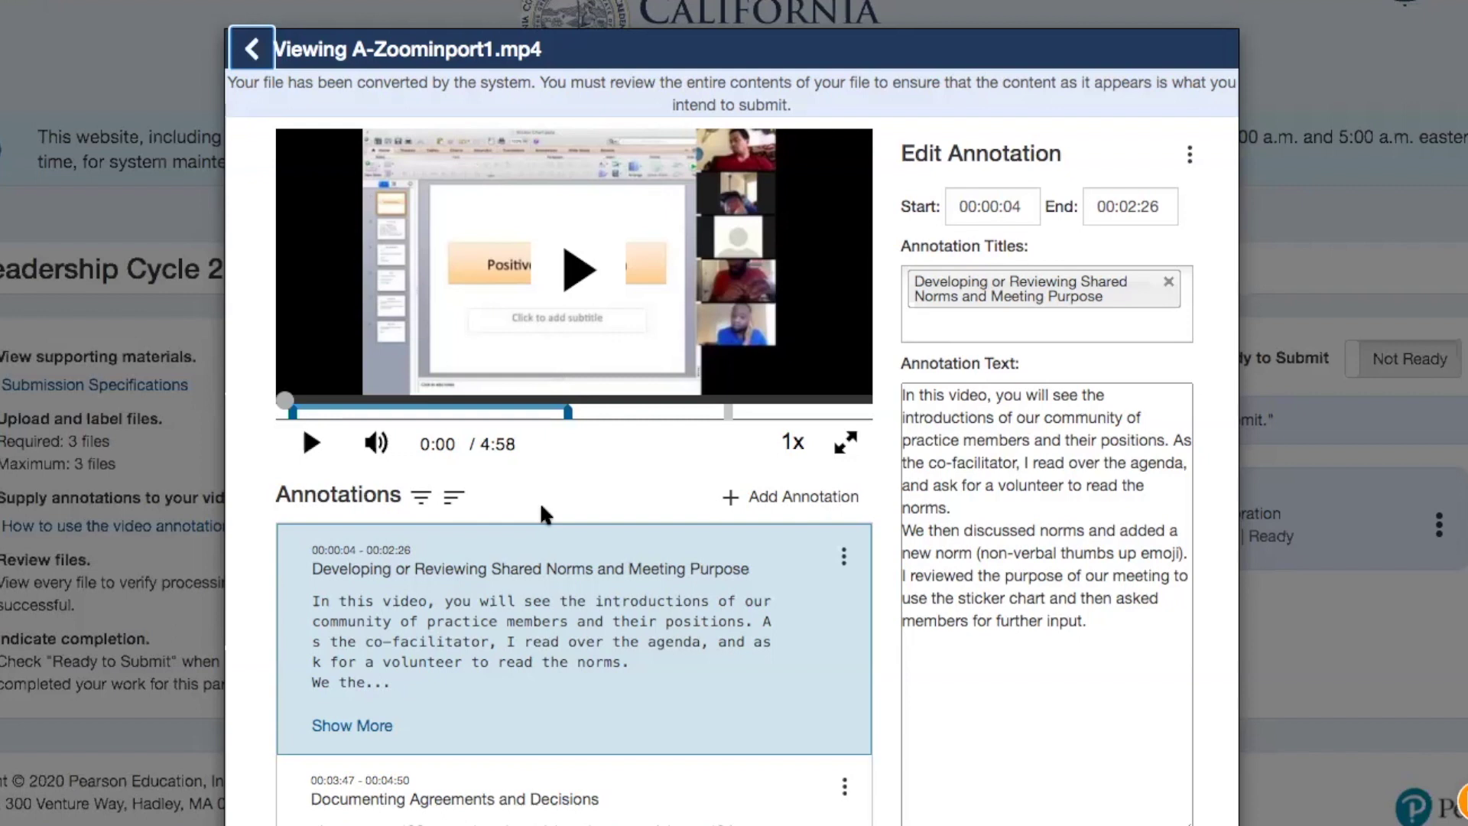
{"action": "scroll", "coordinate": [541, 513], "scroll_direction": "down", "scroll_amount": 3}
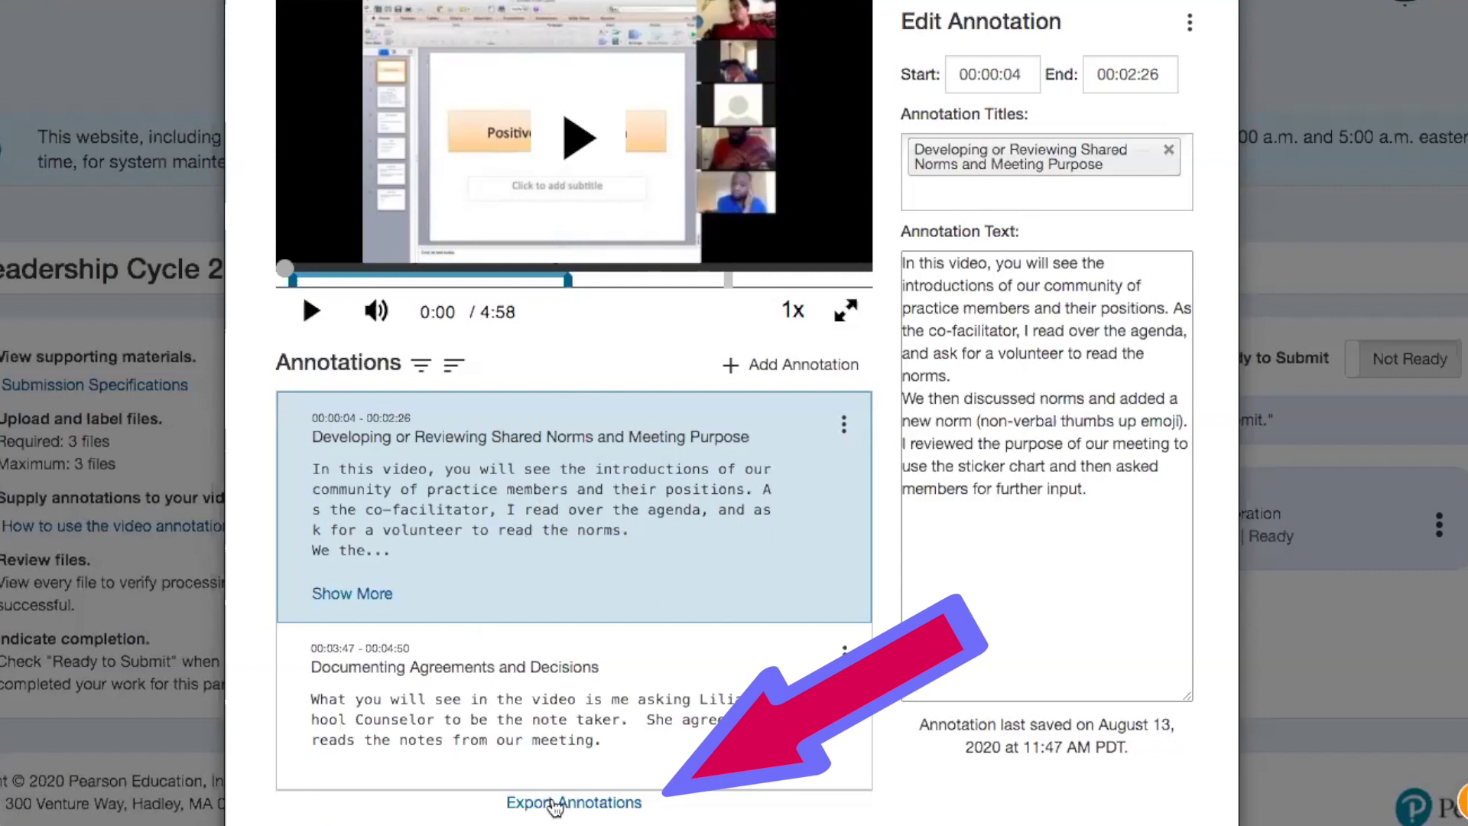
{"action": "scroll", "coordinate": [554, 803], "scroll_direction": "up", "scroll_amount": 3}
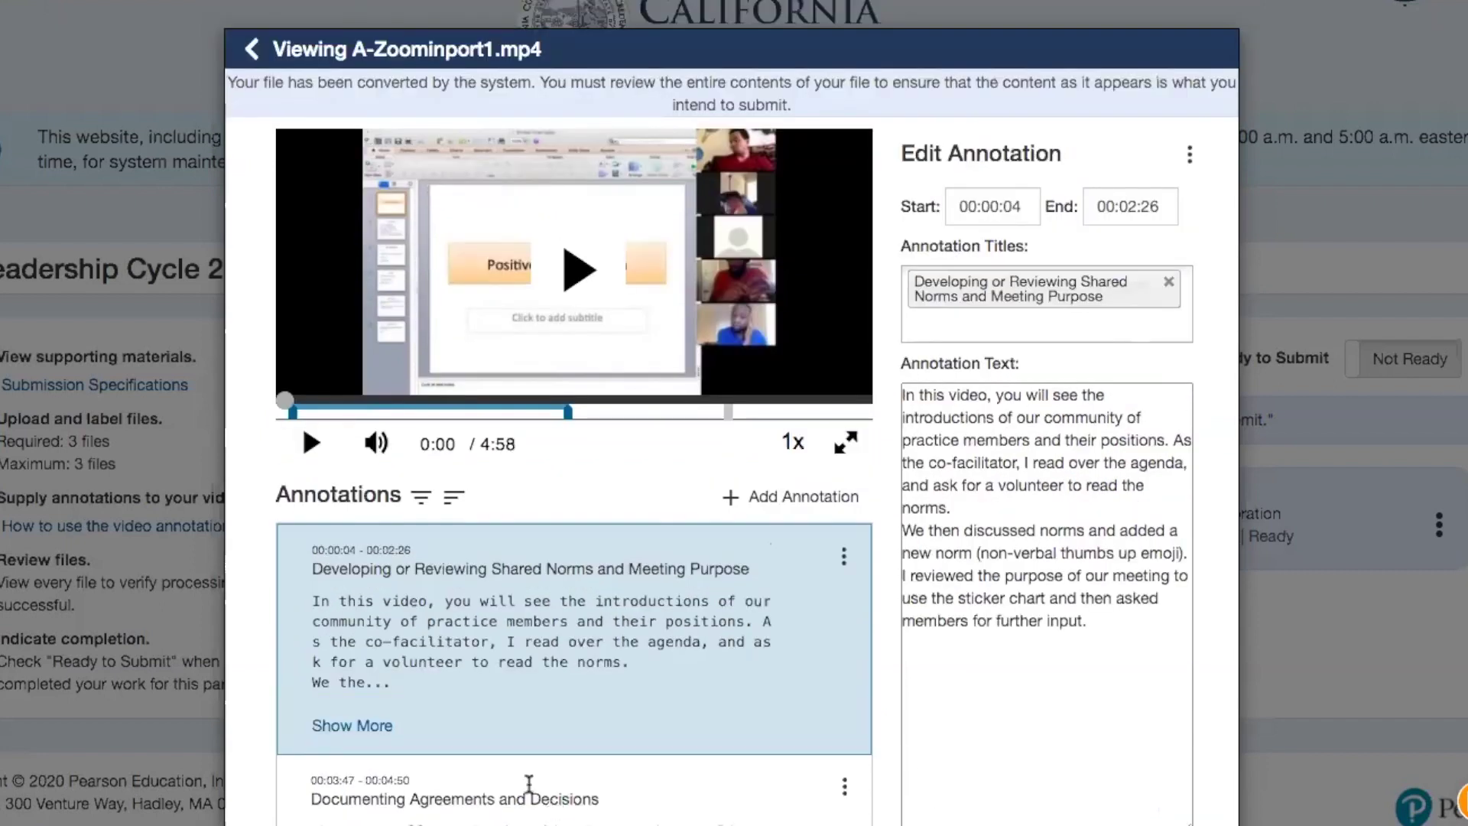
{"action": "left_click", "coordinate": [252, 49]}
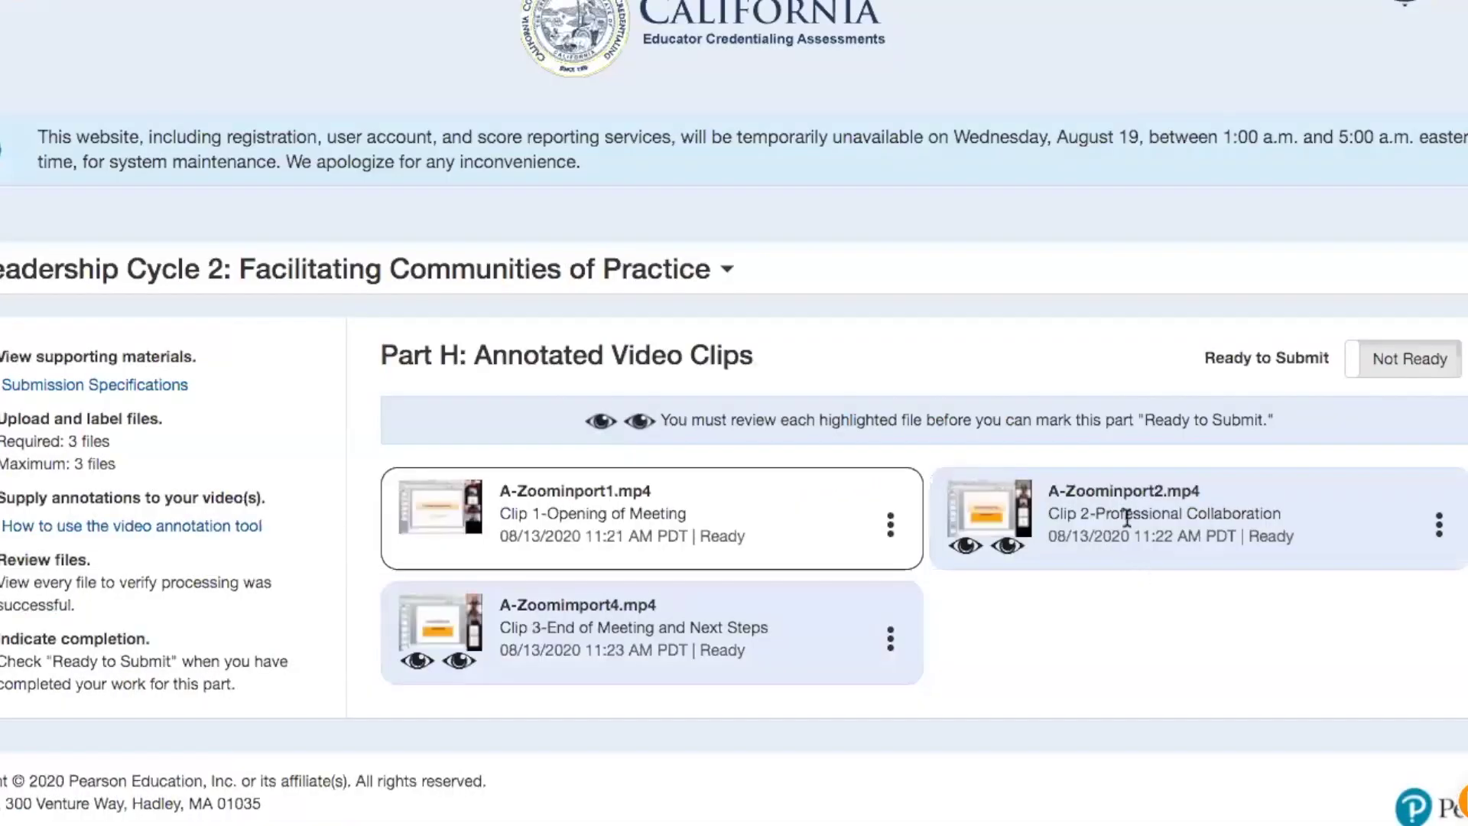
Check A-Zoominport2.mp4's Building Consensus and Maintaining Focus and Energy annotations down to Export Annotations, then close it.
{"action": "left_click", "coordinate": [1121, 517]}
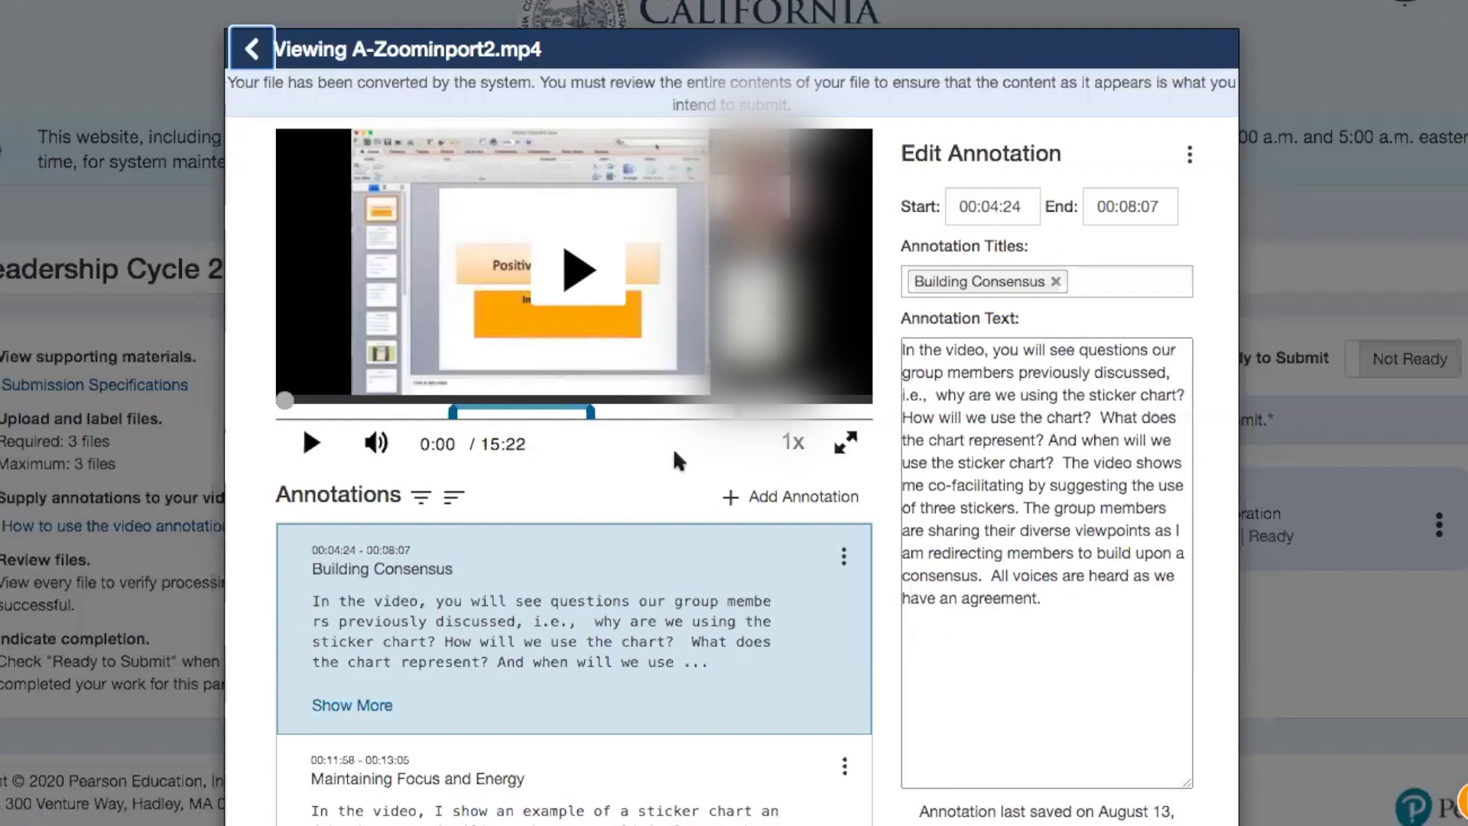
{"action": "scroll", "coordinate": [675, 456], "scroll_direction": "down", "scroll_amount": 3}
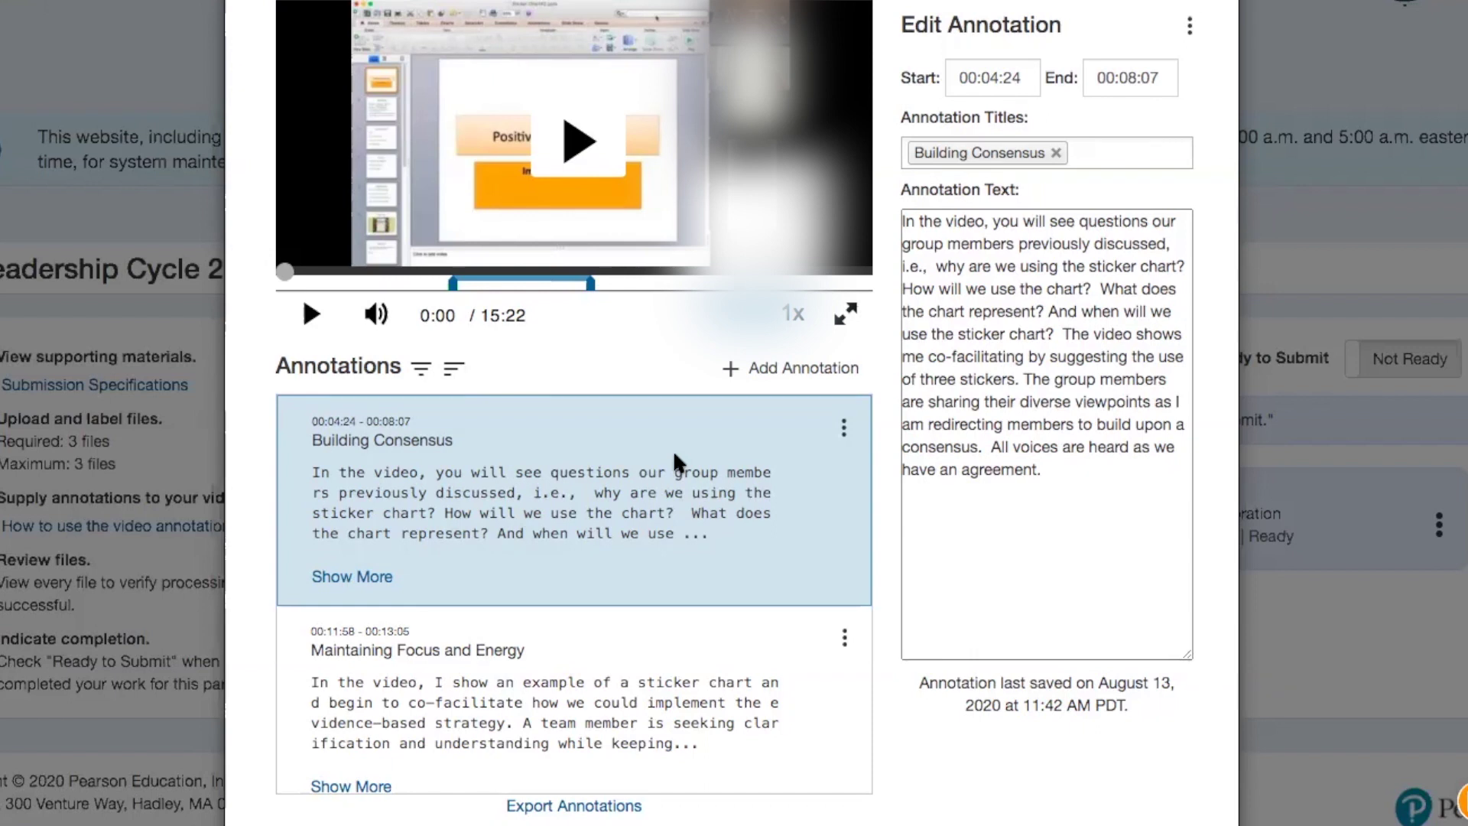
{"action": "scroll", "coordinate": [673, 450], "scroll_direction": "down", "scroll_amount": 1}
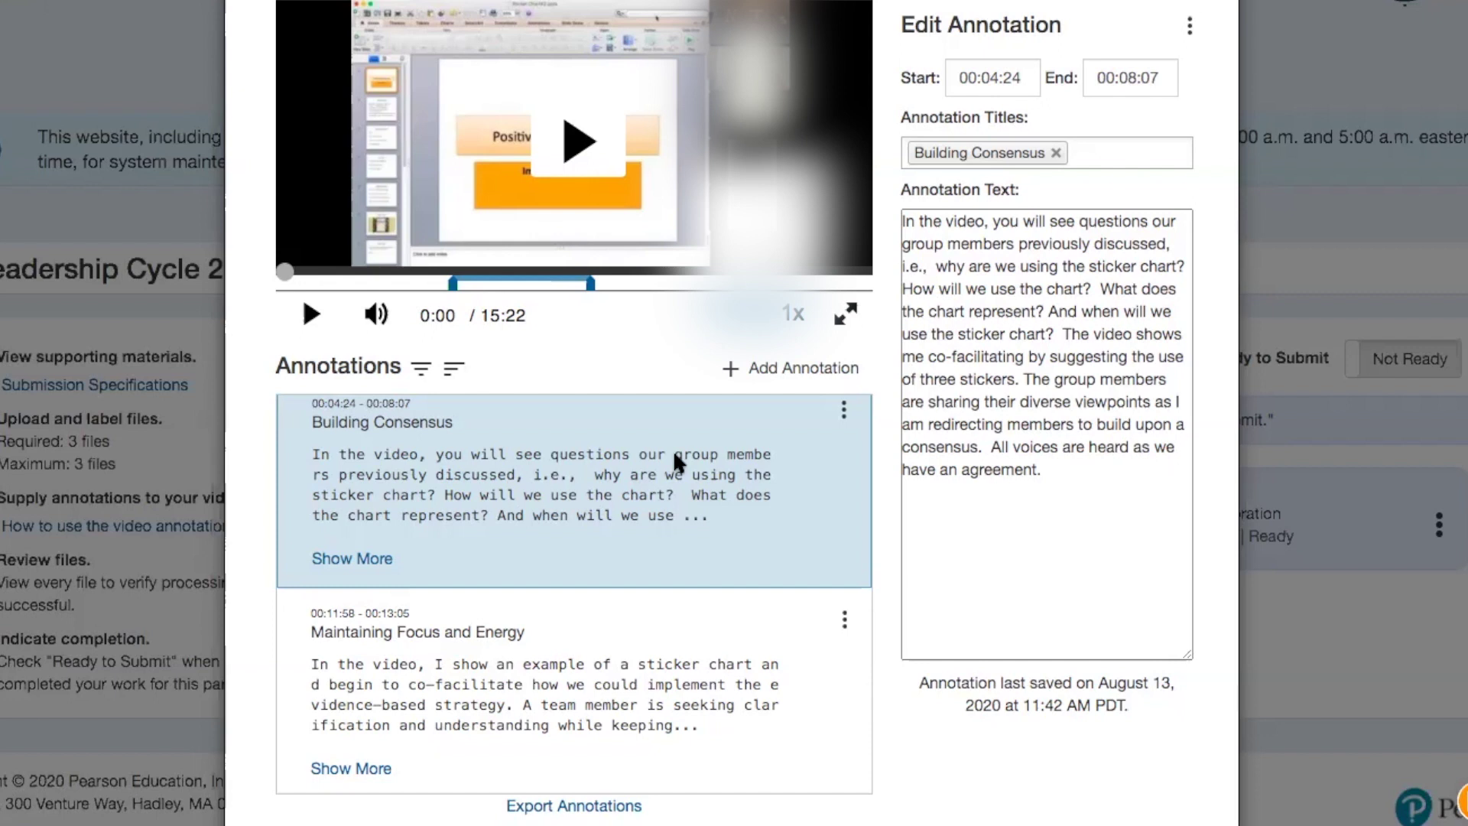
{"action": "scroll", "coordinate": [672, 457], "scroll_direction": "down", "scroll_amount": 1}
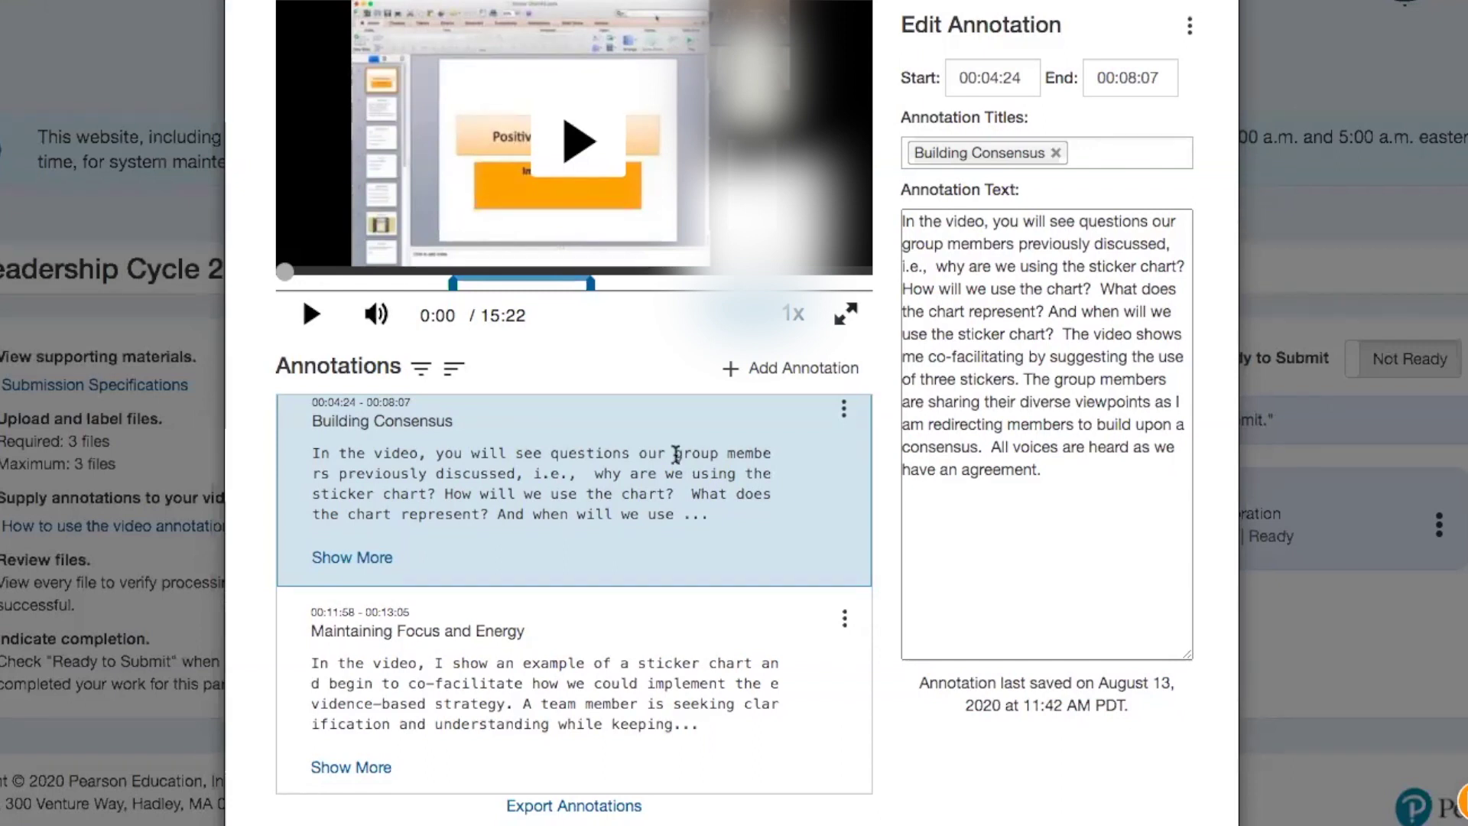
{"action": "scroll", "coordinate": [676, 455], "scroll_direction": "down", "scroll_amount": 1}
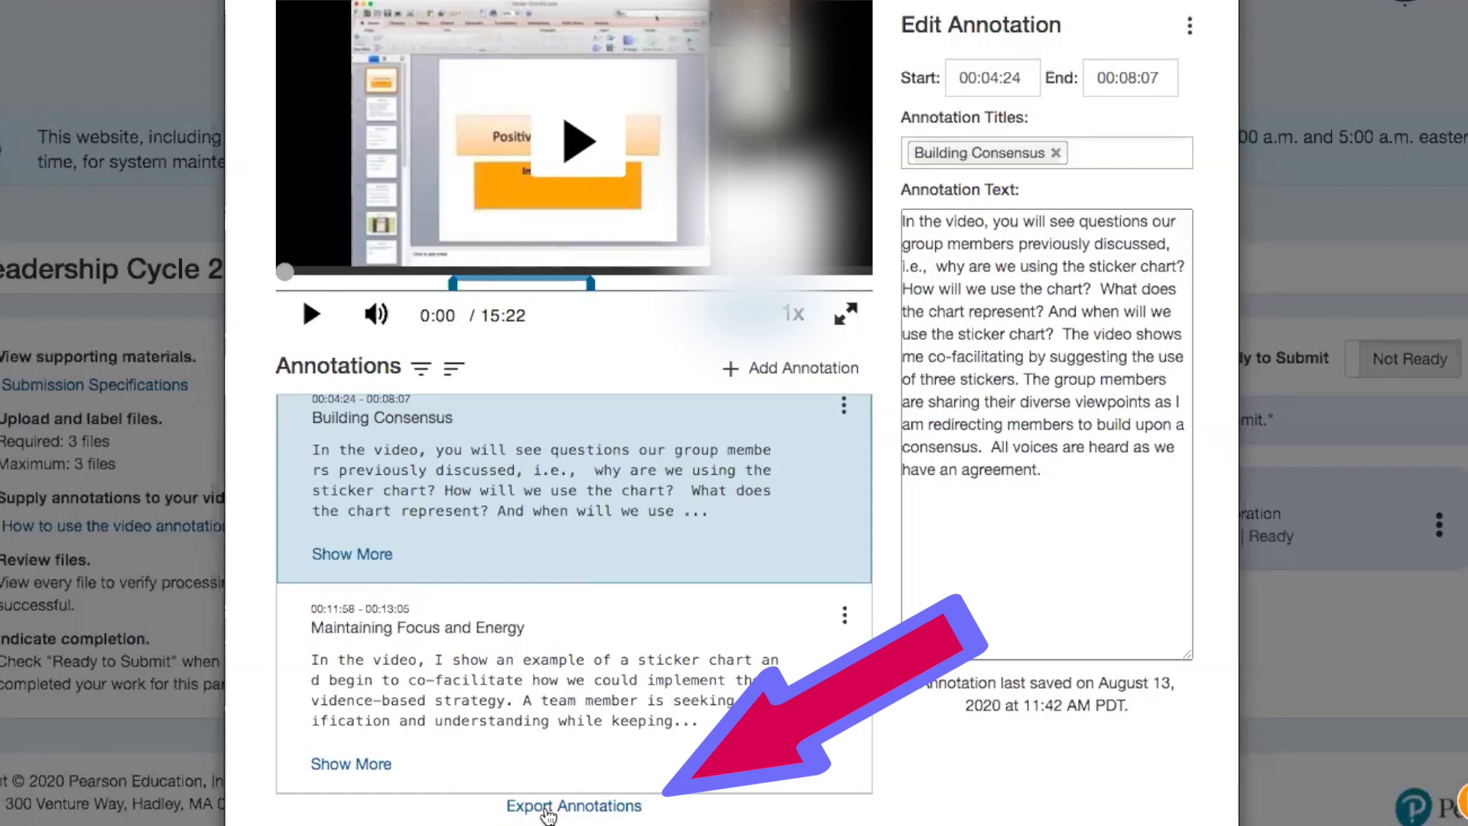
{"action": "scroll", "coordinate": [566, 559], "scroll_direction": "up", "scroll_amount": 1}
{"action": "scroll", "coordinate": [564, 553], "scroll_direction": "up", "scroll_amount": 4}
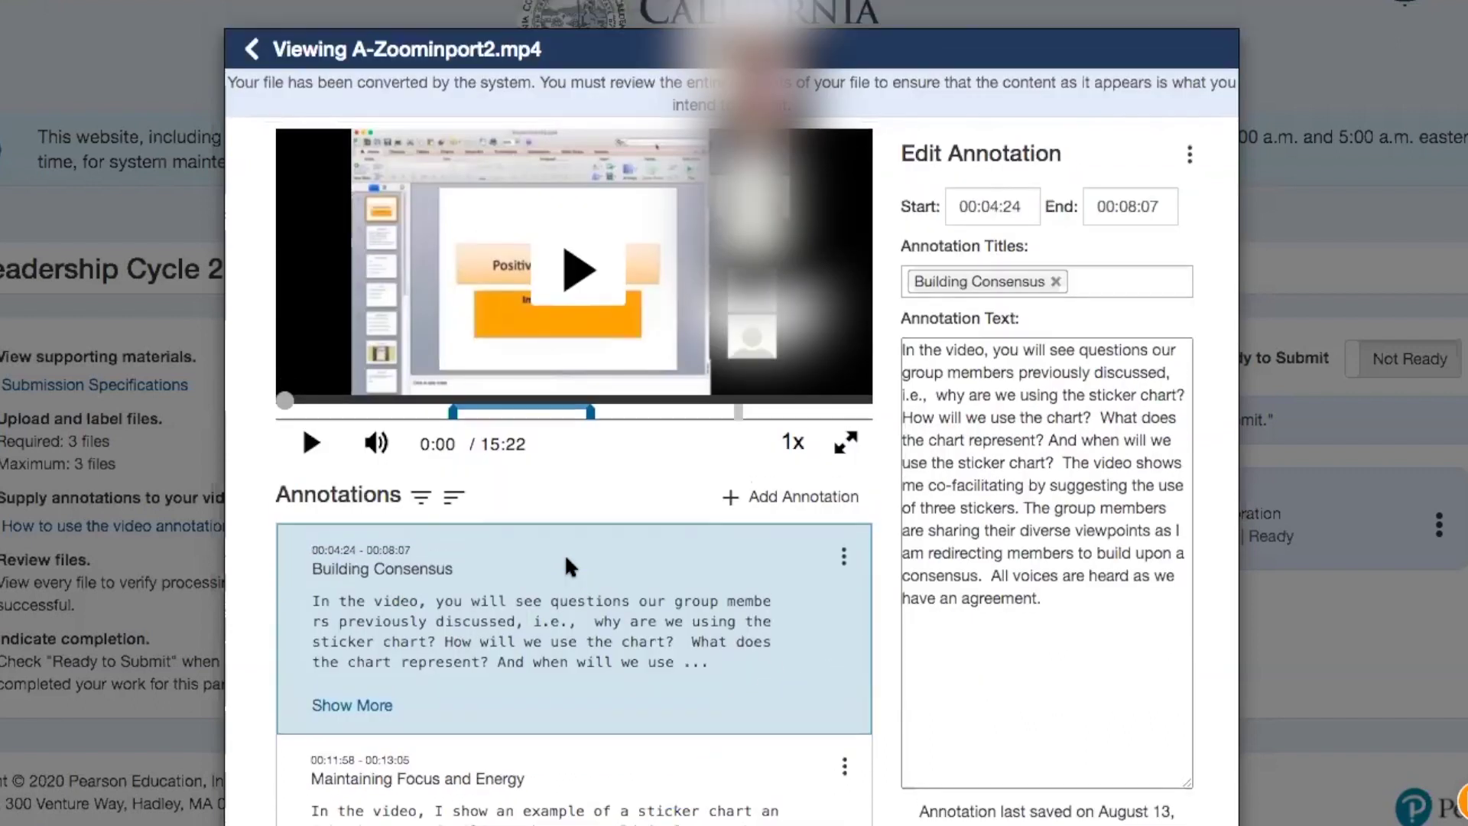
{"action": "left_click", "coordinate": [253, 52]}
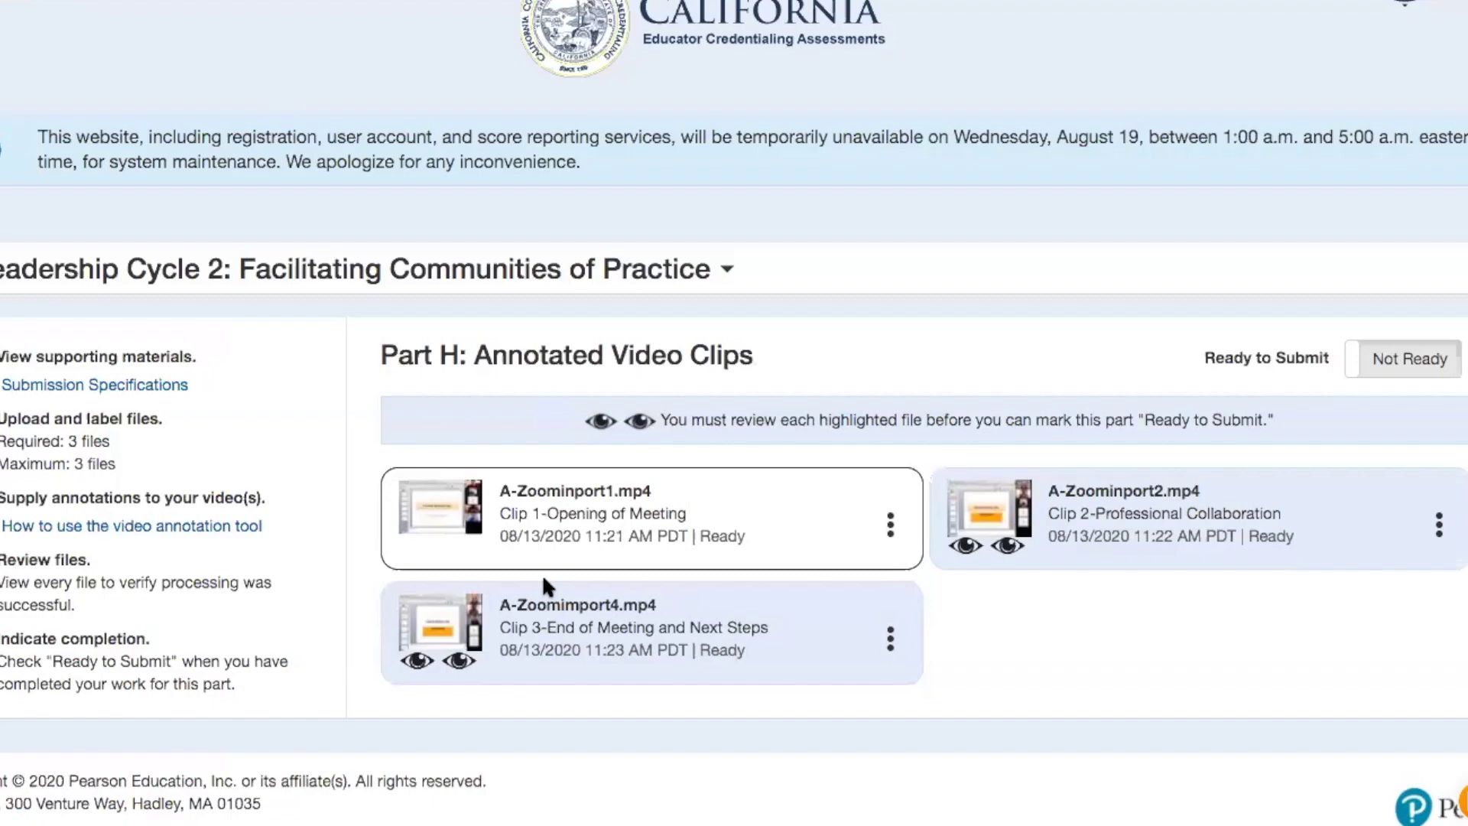
Review all three A-Zoomimport4.mp4 annotations down to Building Consensus, then return to Part H.
{"action": "left_click", "coordinate": [555, 633]}
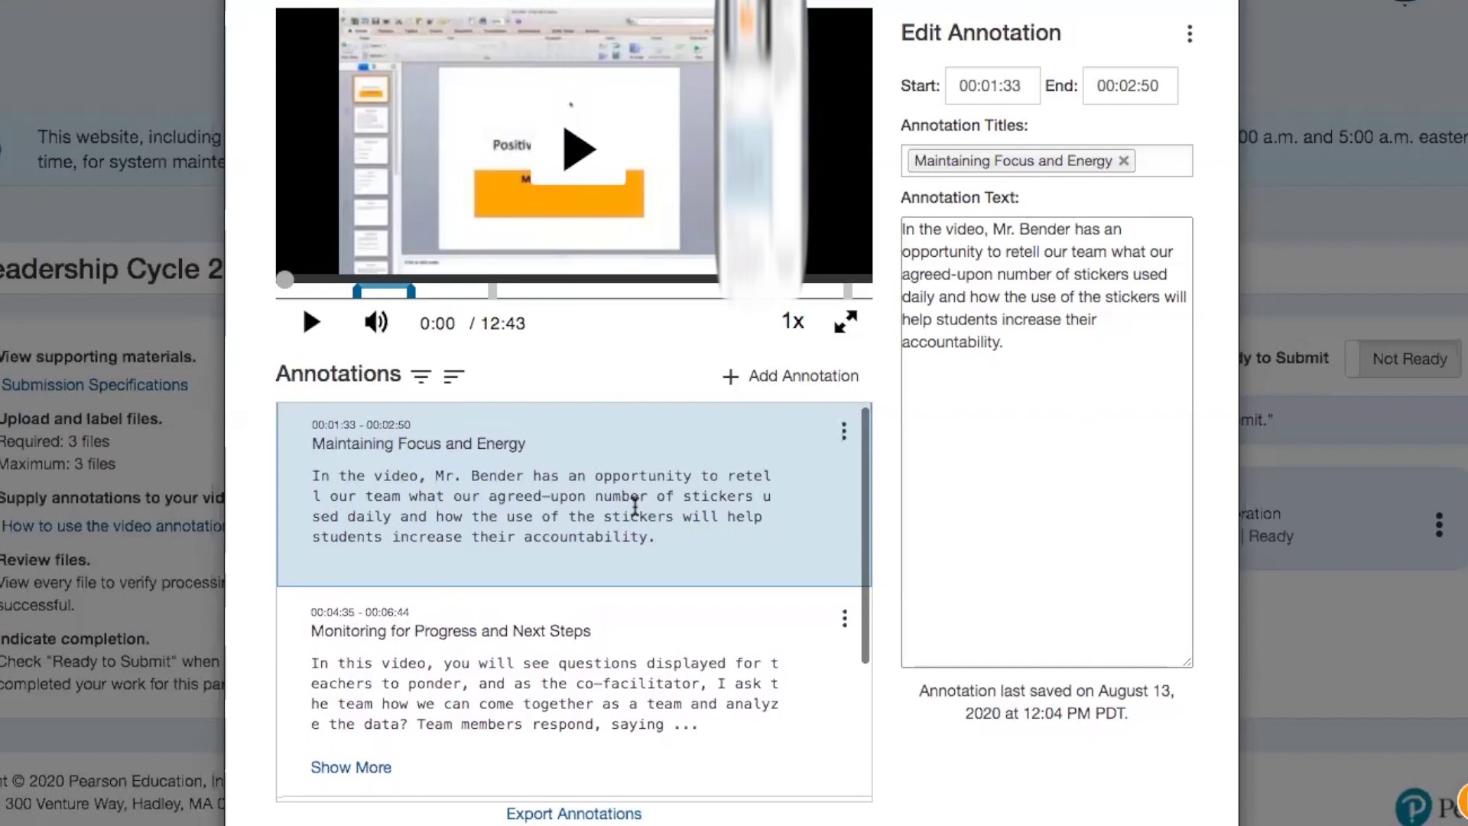
{"action": "scroll", "coordinate": [634, 505], "scroll_direction": "down", "scroll_amount": 1}
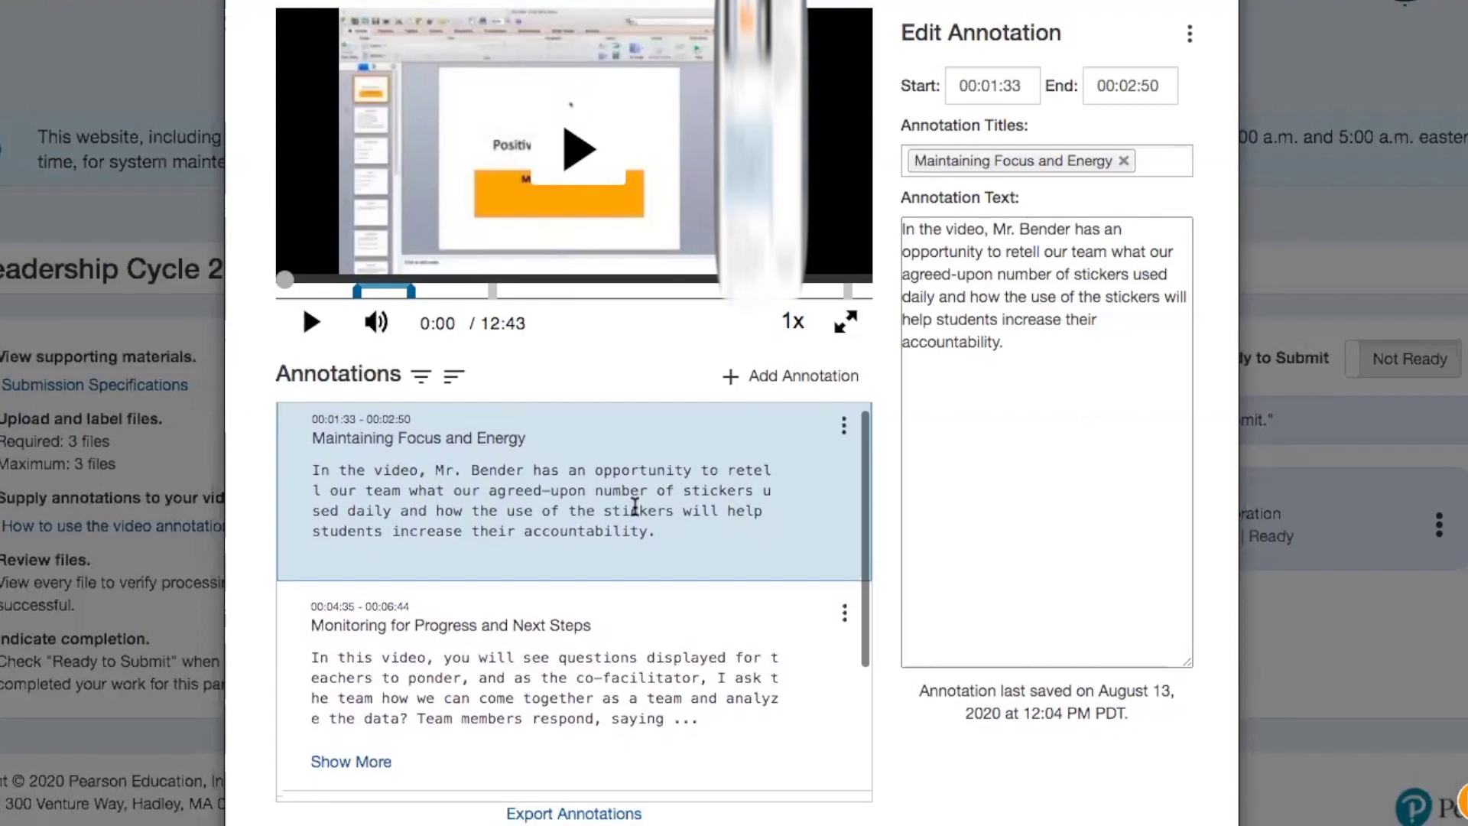
{"action": "scroll", "coordinate": [635, 504], "scroll_direction": "down", "scroll_amount": 3}
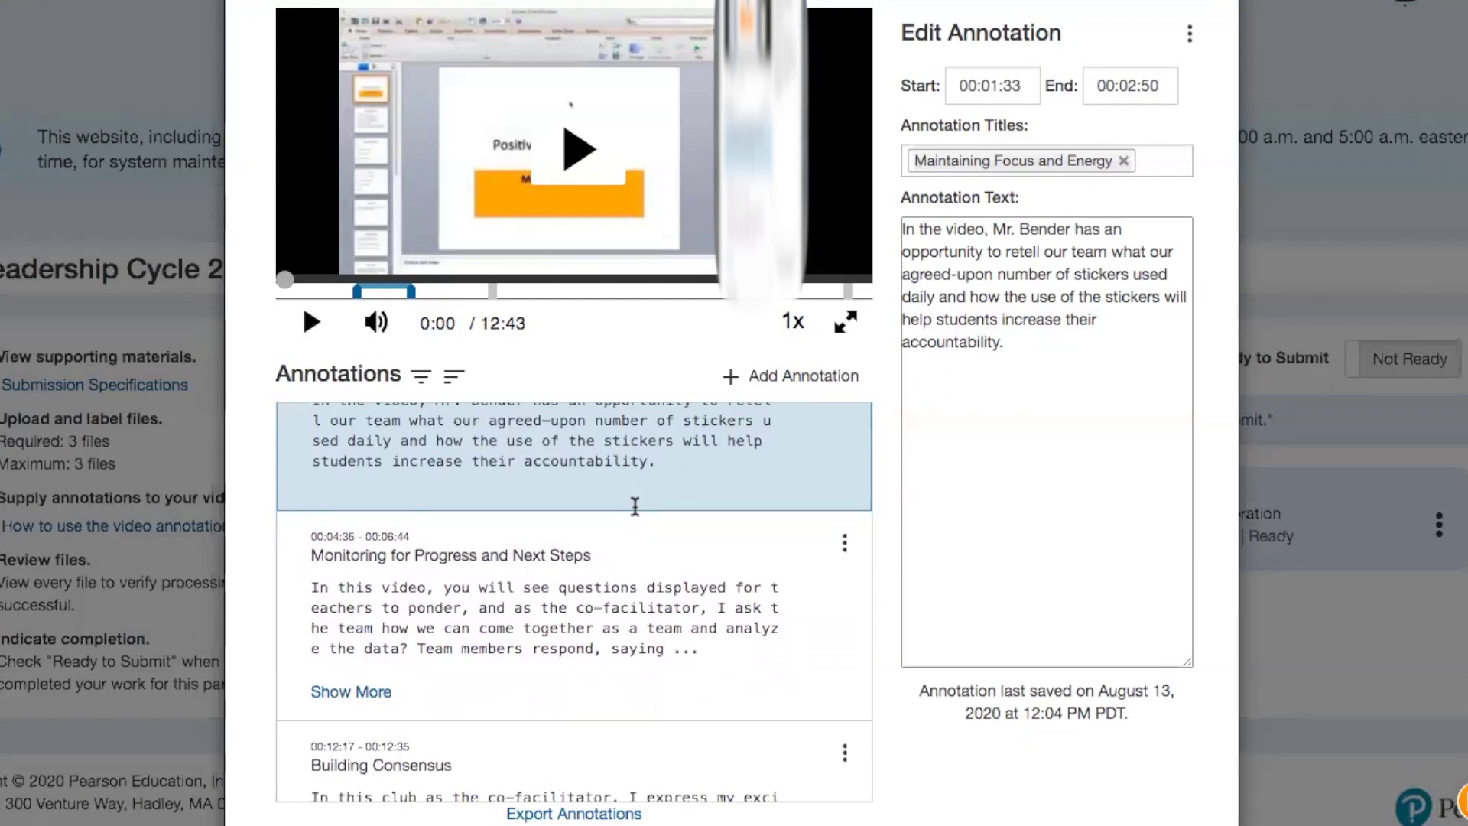
{"action": "scroll", "coordinate": [635, 505], "scroll_direction": "down", "scroll_amount": 5}
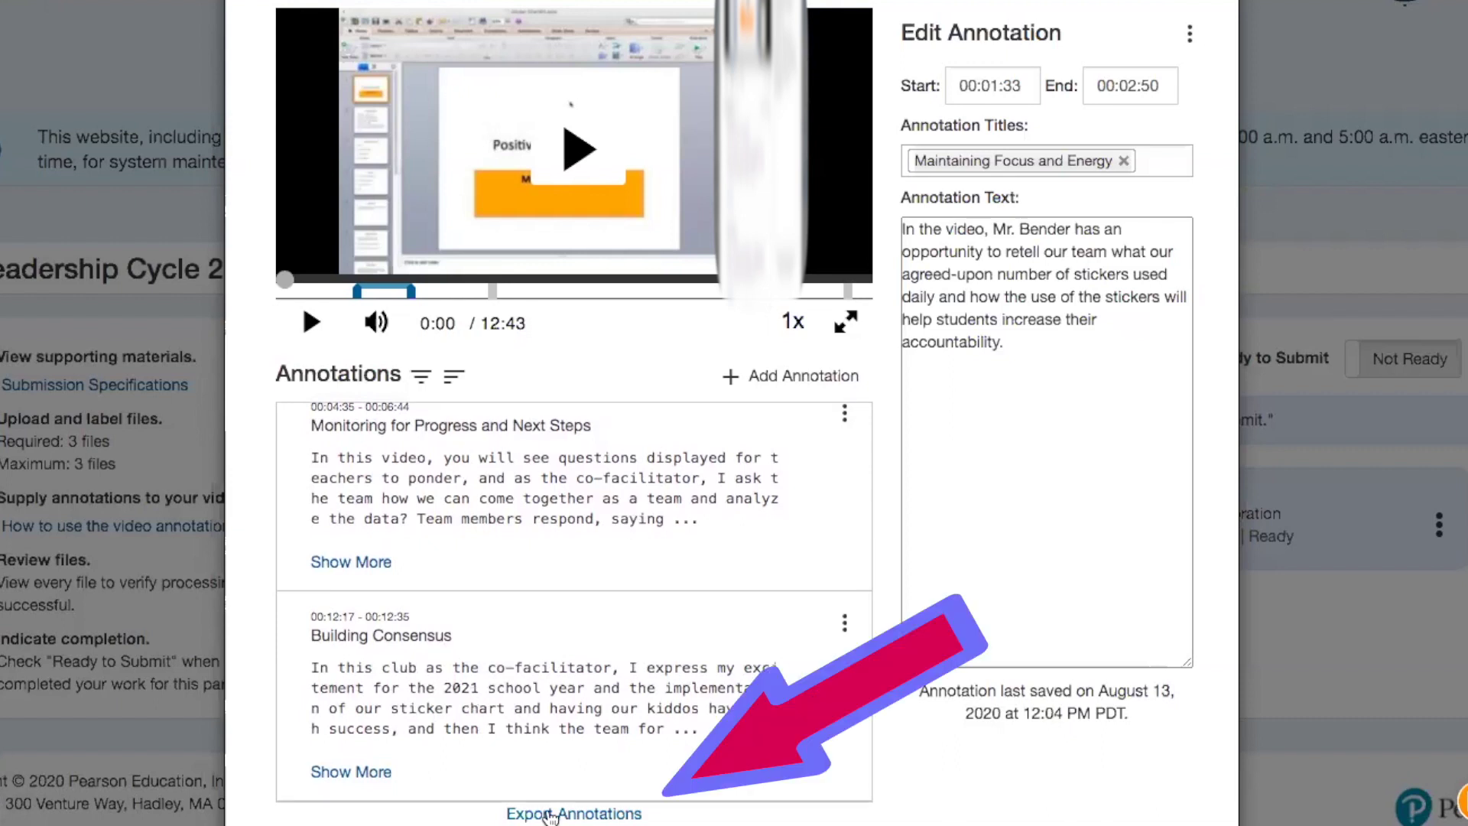
{"action": "scroll", "coordinate": [550, 816], "scroll_direction": "up", "scroll_amount": 2}
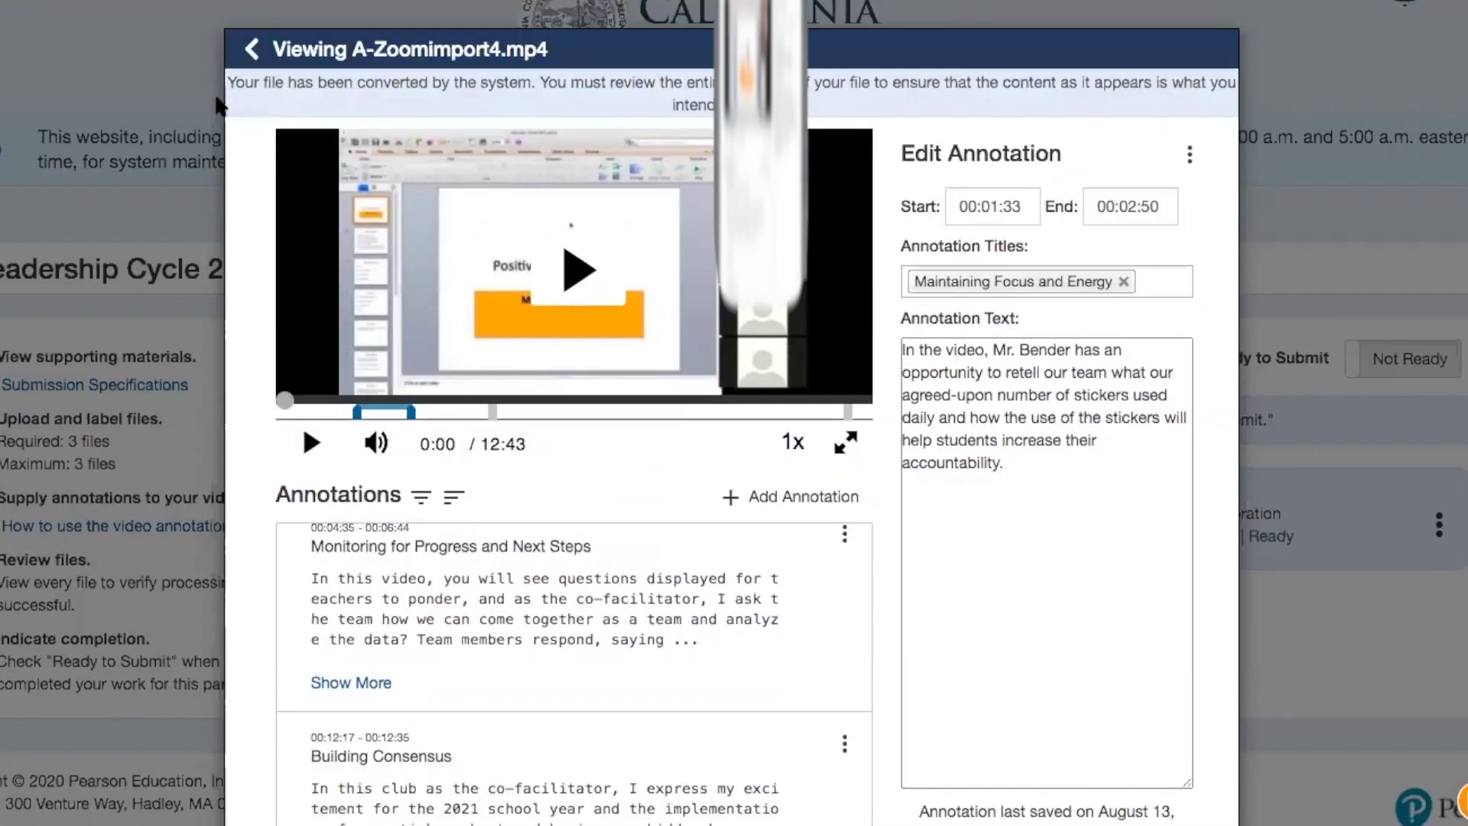
{"action": "left_click", "coordinate": [253, 50]}
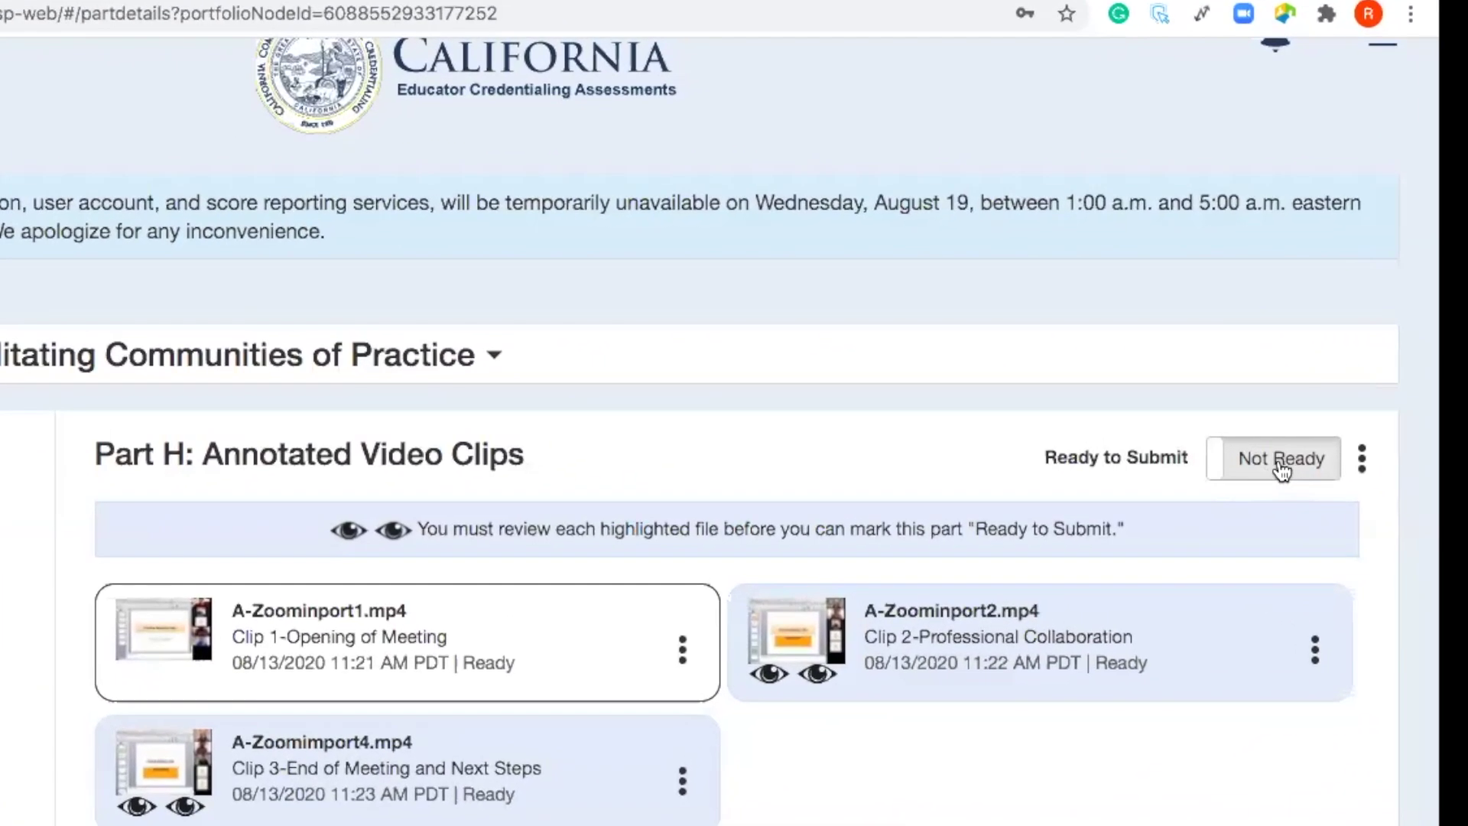
Try marking Part H ready, accept the unreviewed-files warning, and reopen A-Zoominport2.mp4.
{"action": "left_click", "coordinate": [1282, 466]}
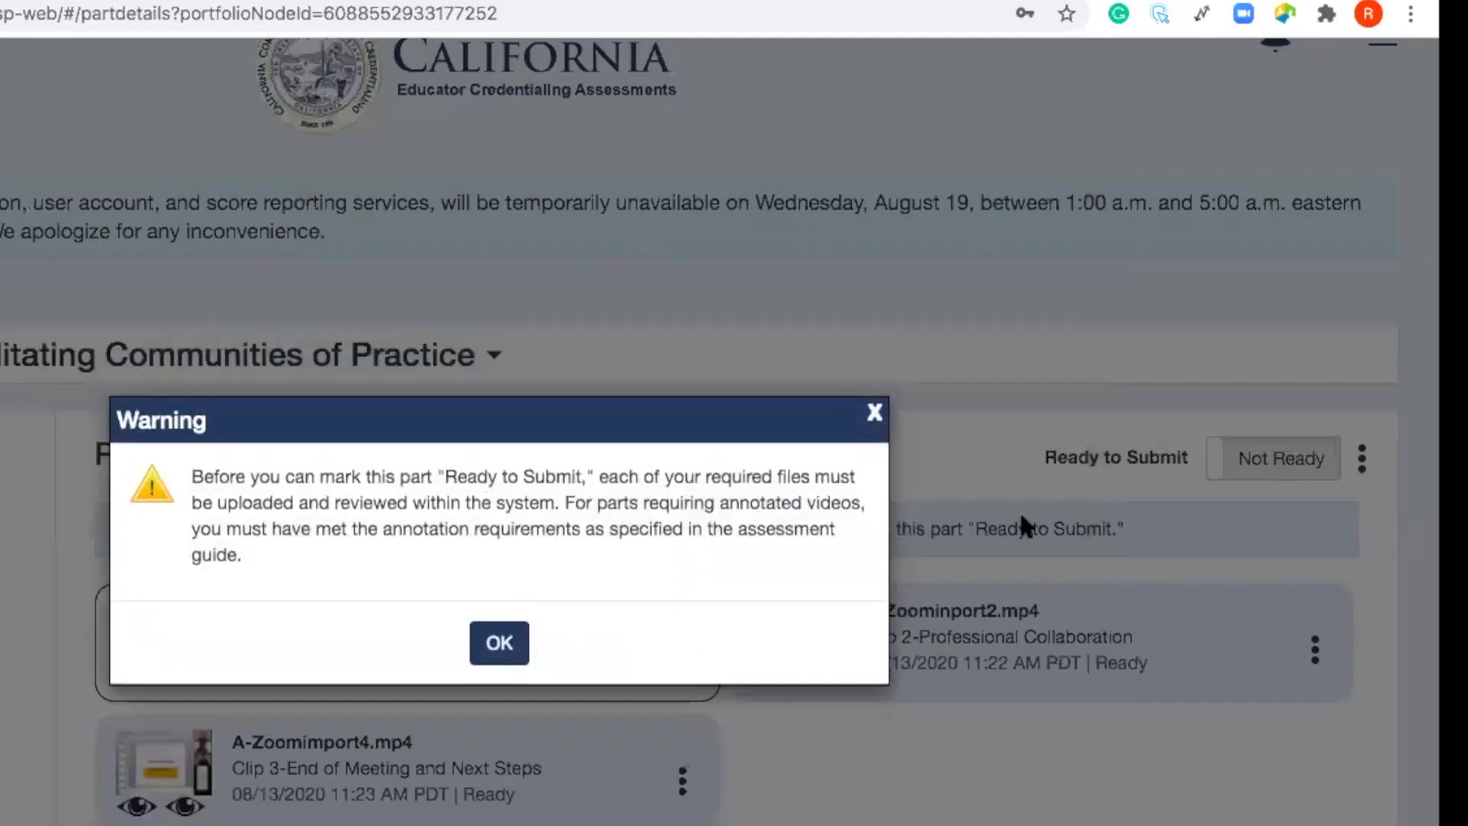
{"action": "left_click", "coordinate": [499, 645]}
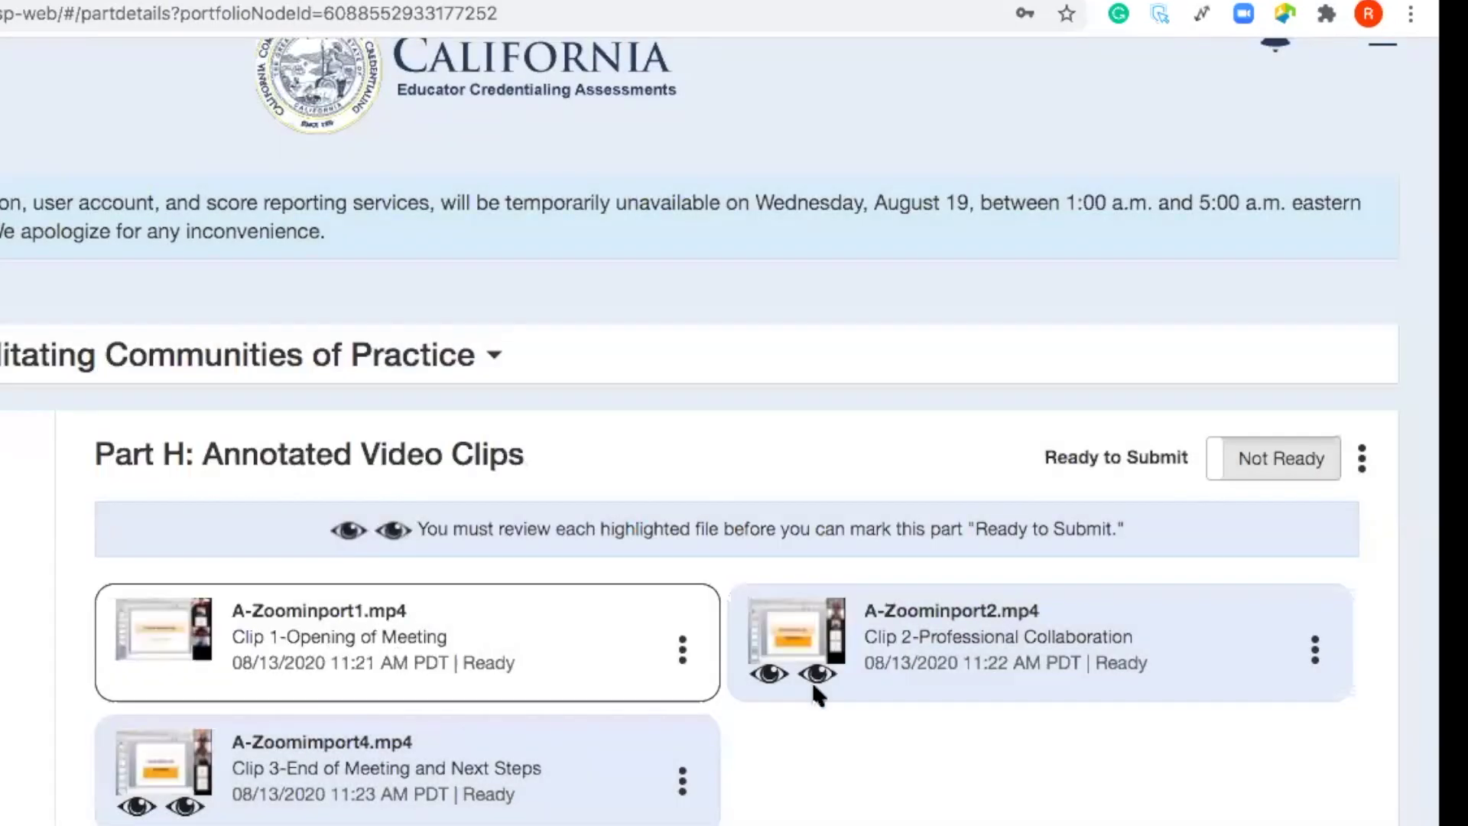
{"action": "mouse_move", "coordinate": [793, 640]}
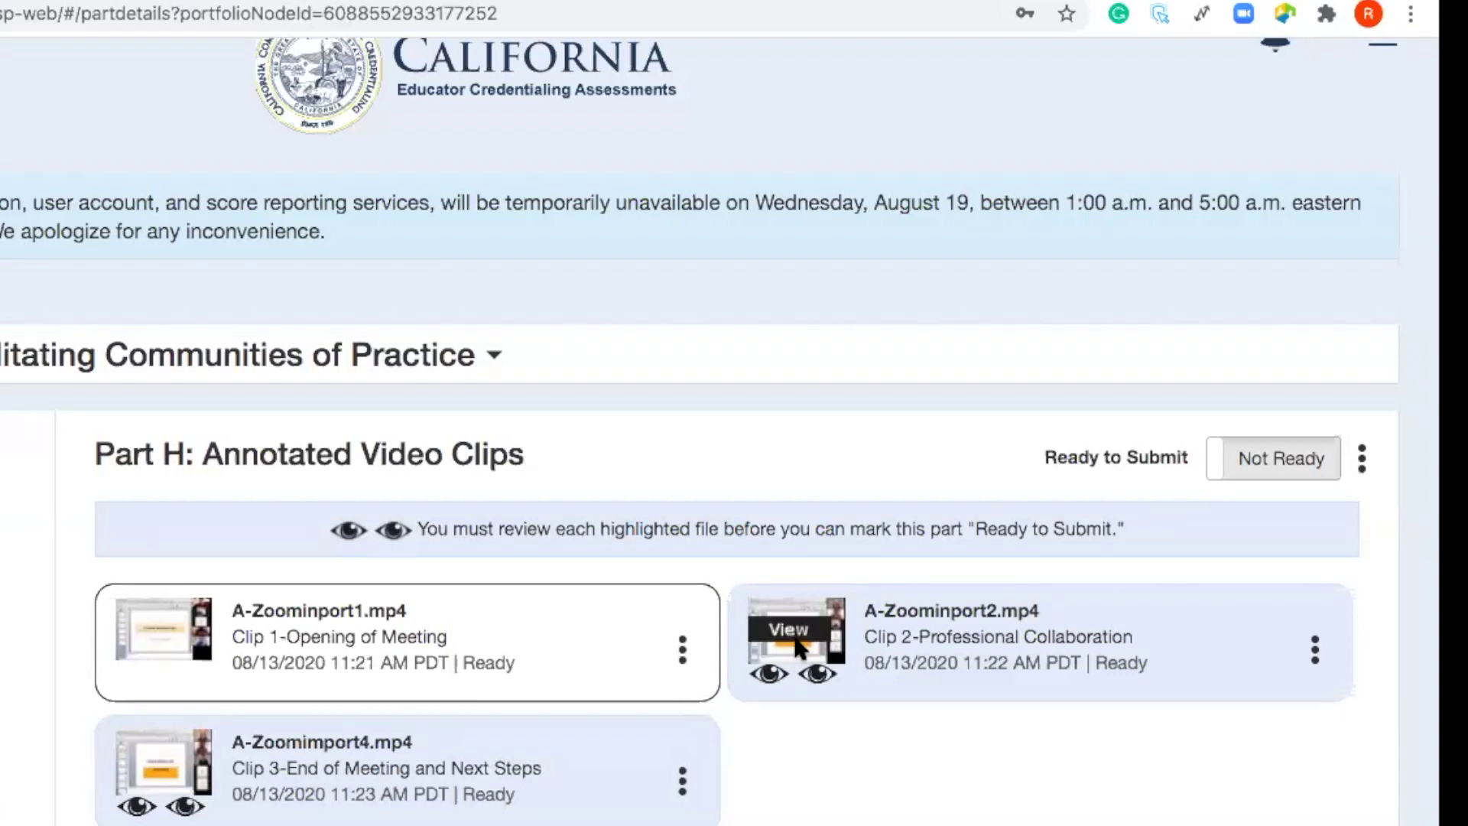
{"action": "left_click", "coordinate": [796, 642]}
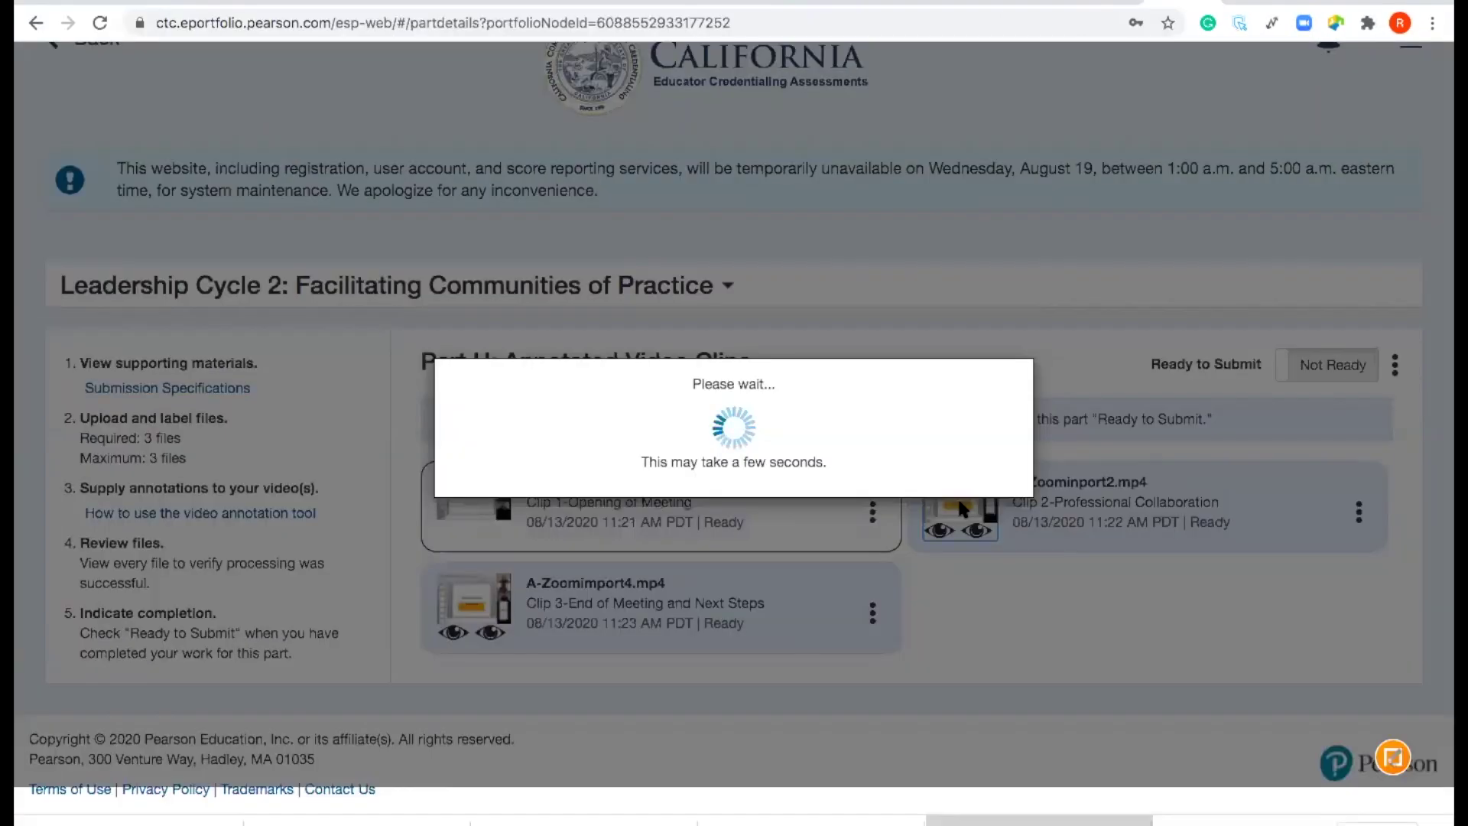